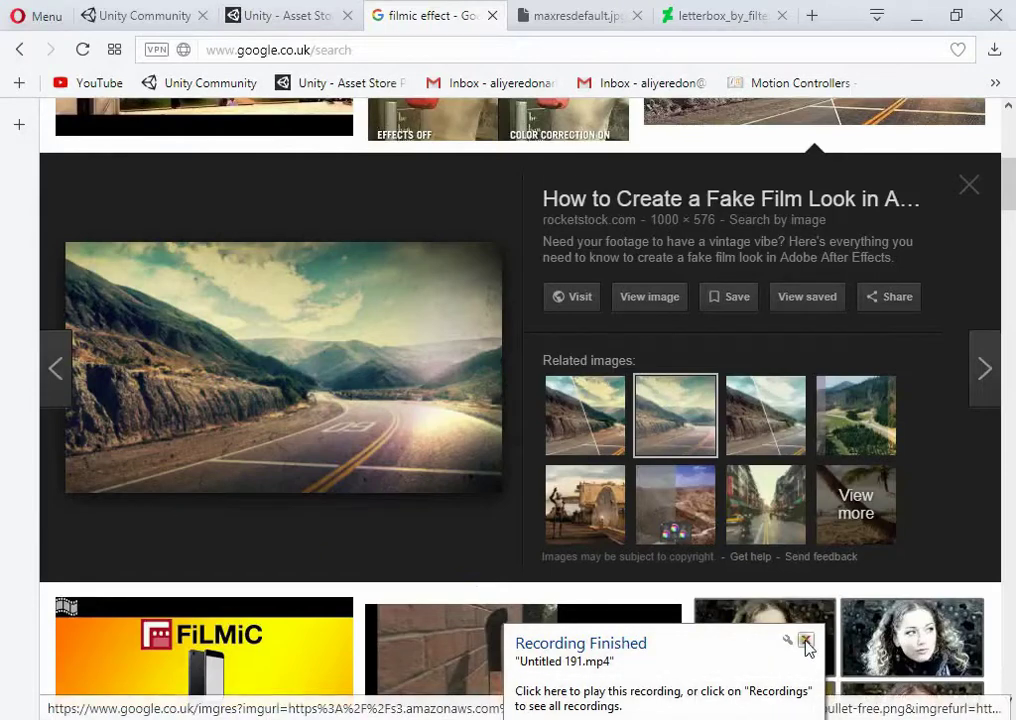
# Preview the split before-and-after road image and its variants, then bring up the forest FILM LOOK image
pyautogui.click(805, 639)
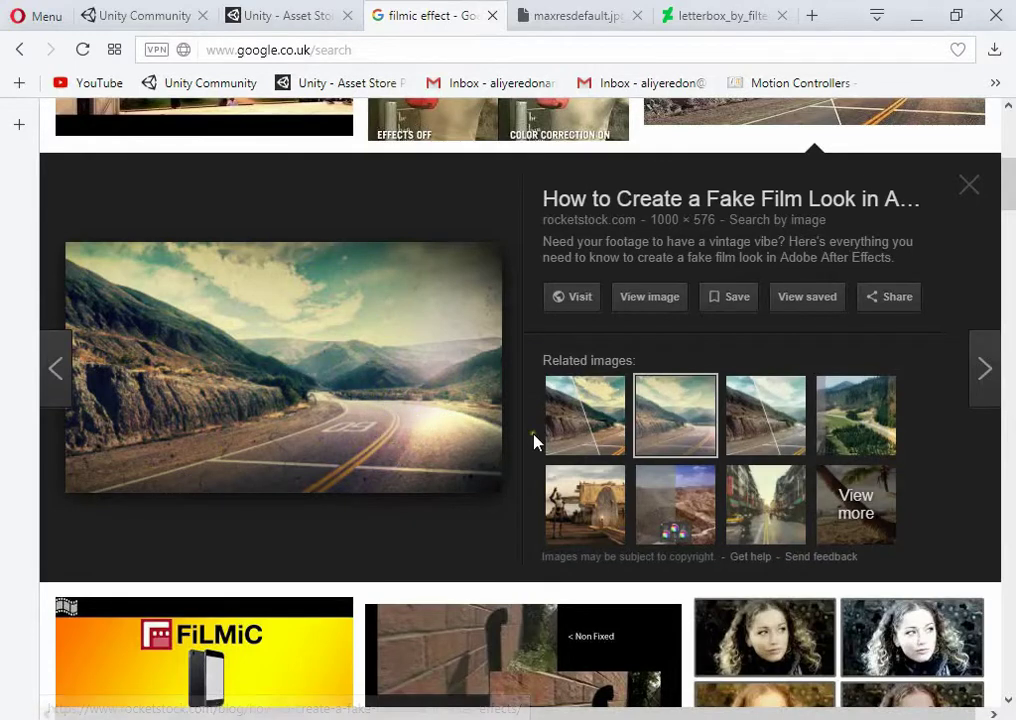
pyautogui.click(570, 430)
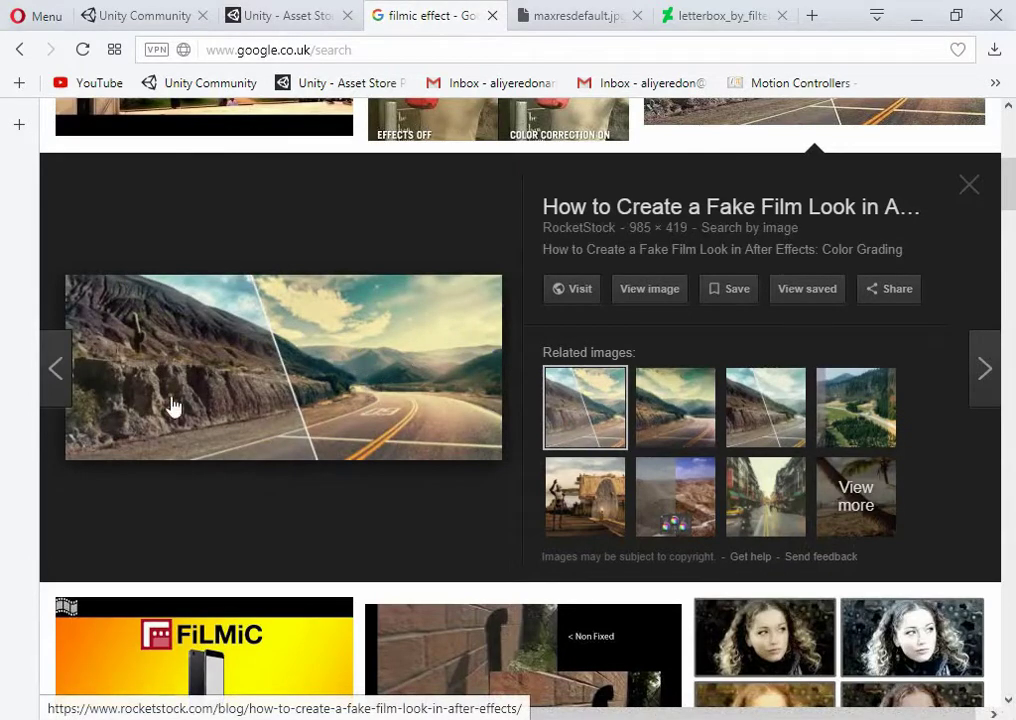
pyautogui.click(726, 425)
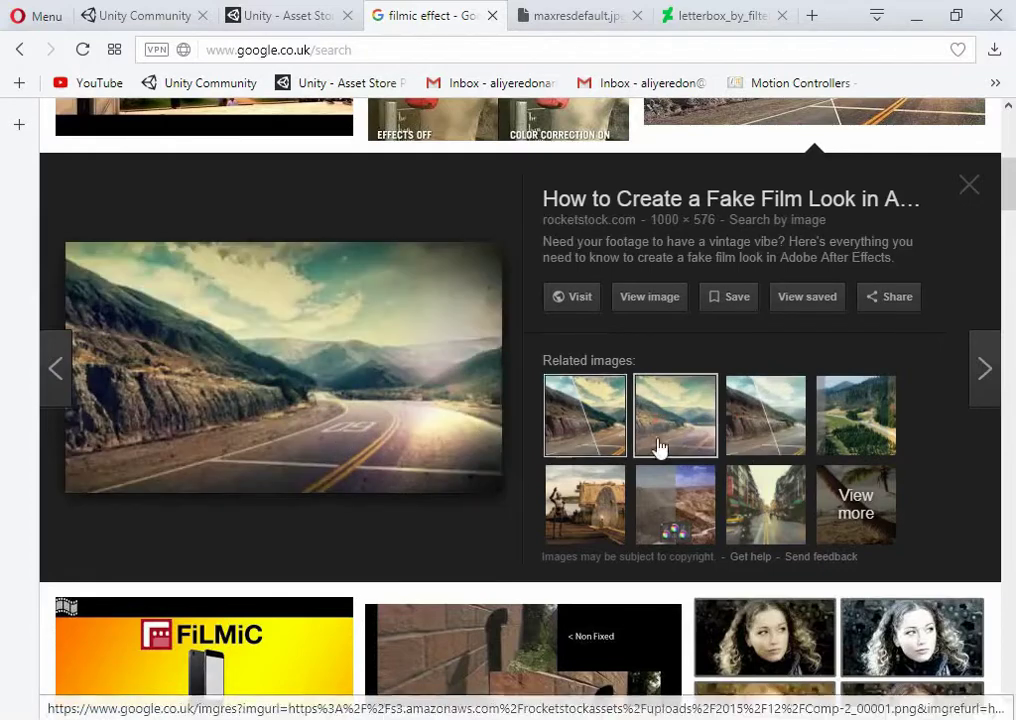
pyautogui.click(688, 440)
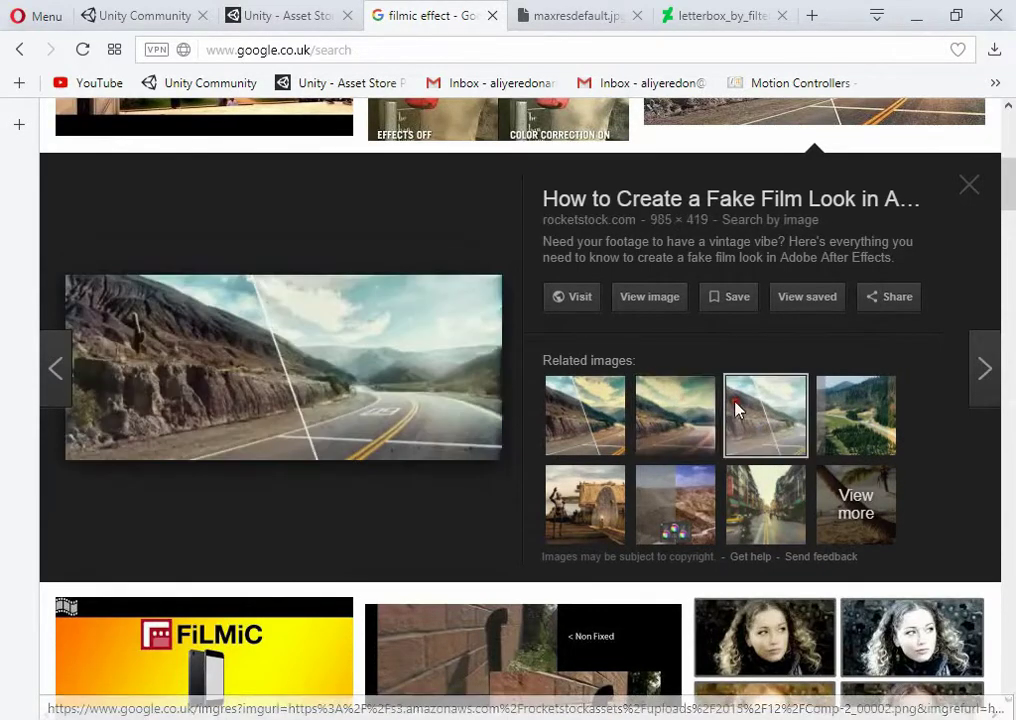
pyautogui.click(580, 14)
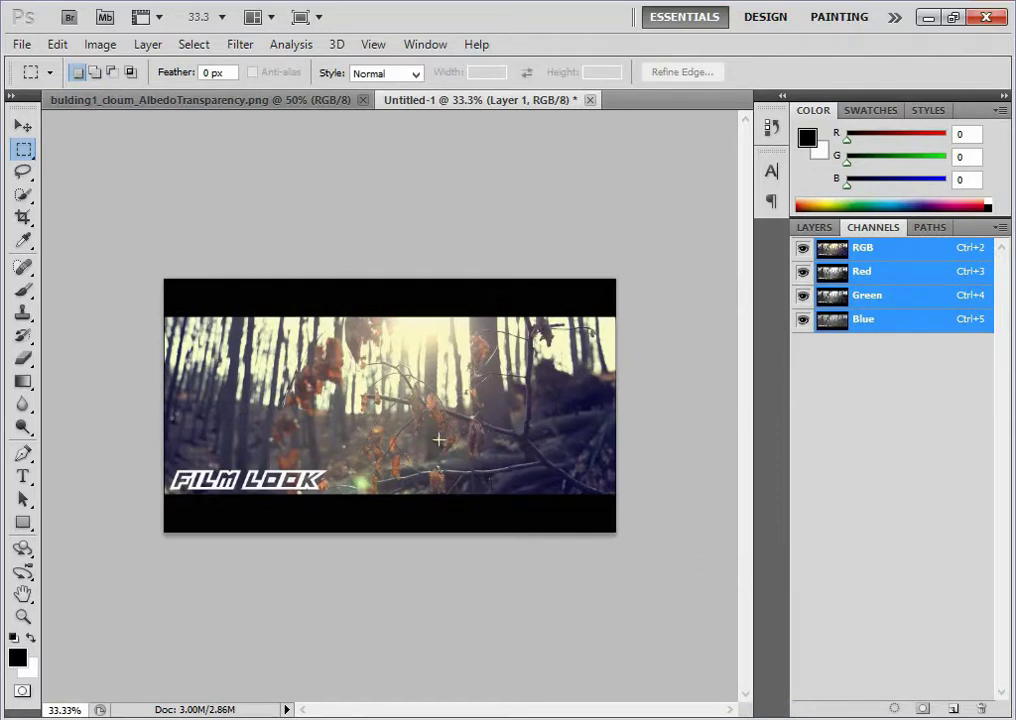
pyautogui.hotkey('ctrl', 'b')
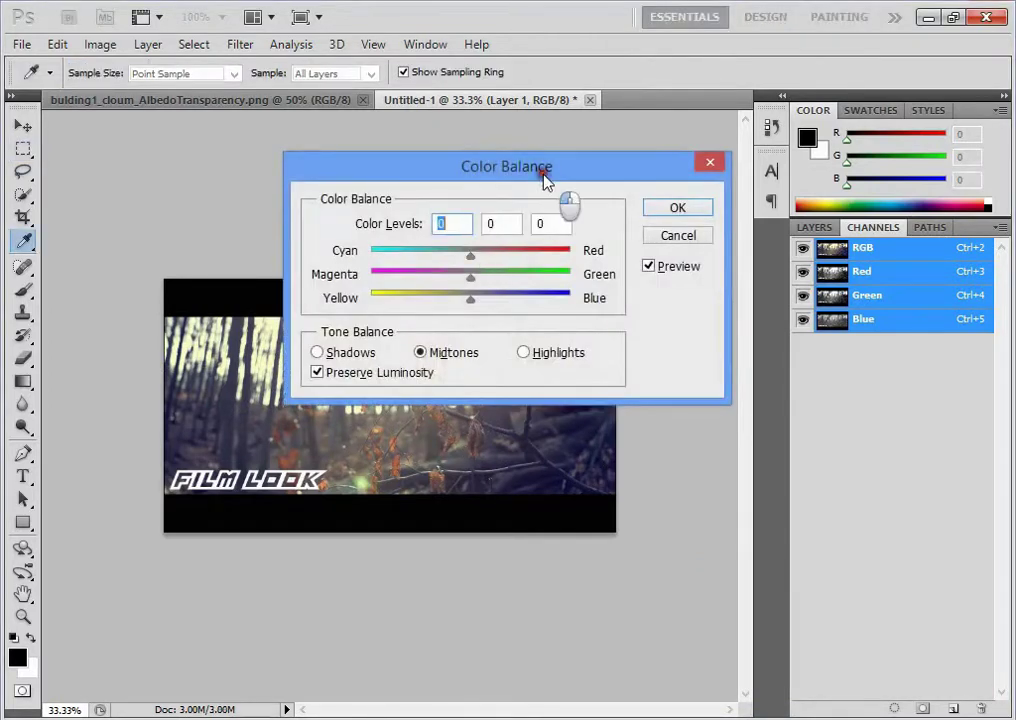
pyautogui.moveTo(543, 168); pyautogui.dragTo(515, 64)
pyautogui.moveTo(443, 197); pyautogui.dragTo(407, 201)
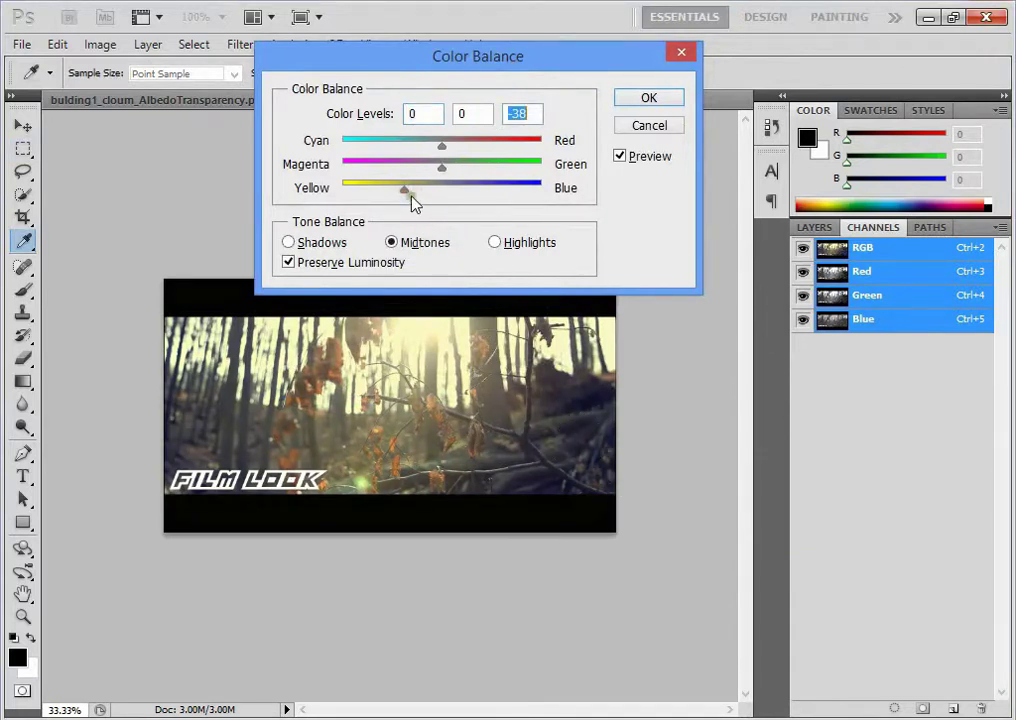
pyautogui.moveTo(407, 197)
pyautogui.mouseDown()
pyautogui.moveTo(532, 200)
pyautogui.moveTo(407, 195)
pyautogui.moveTo(419, 197)
pyautogui.mouseUp()
pyautogui.moveTo(423, 194); pyautogui.dragTo(483, 202)
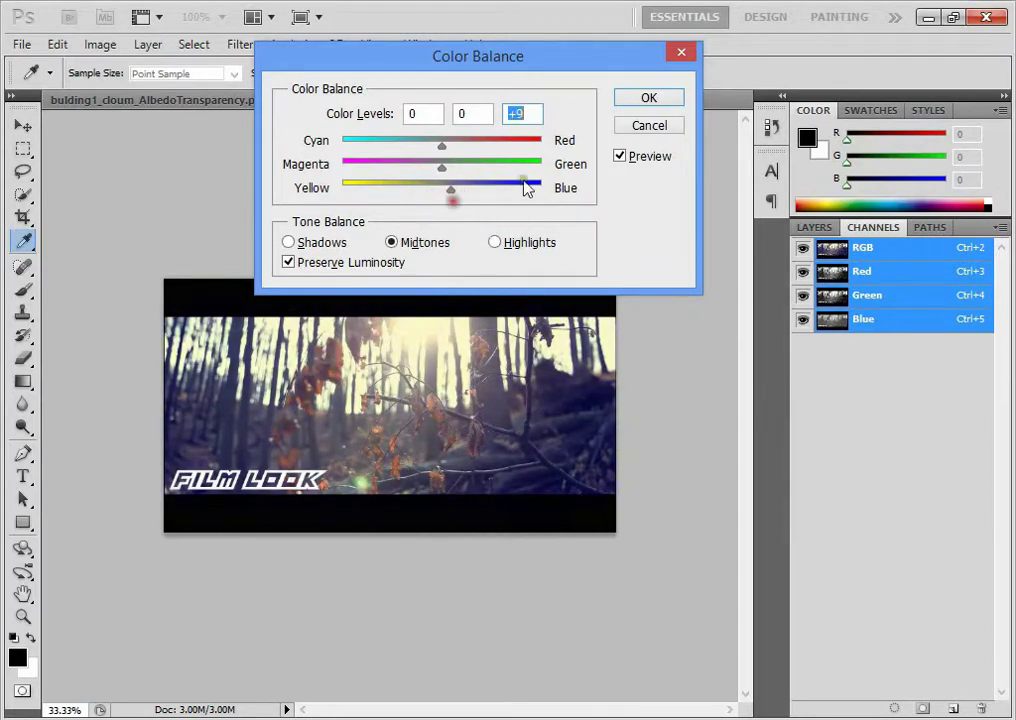
pyautogui.click(646, 128)
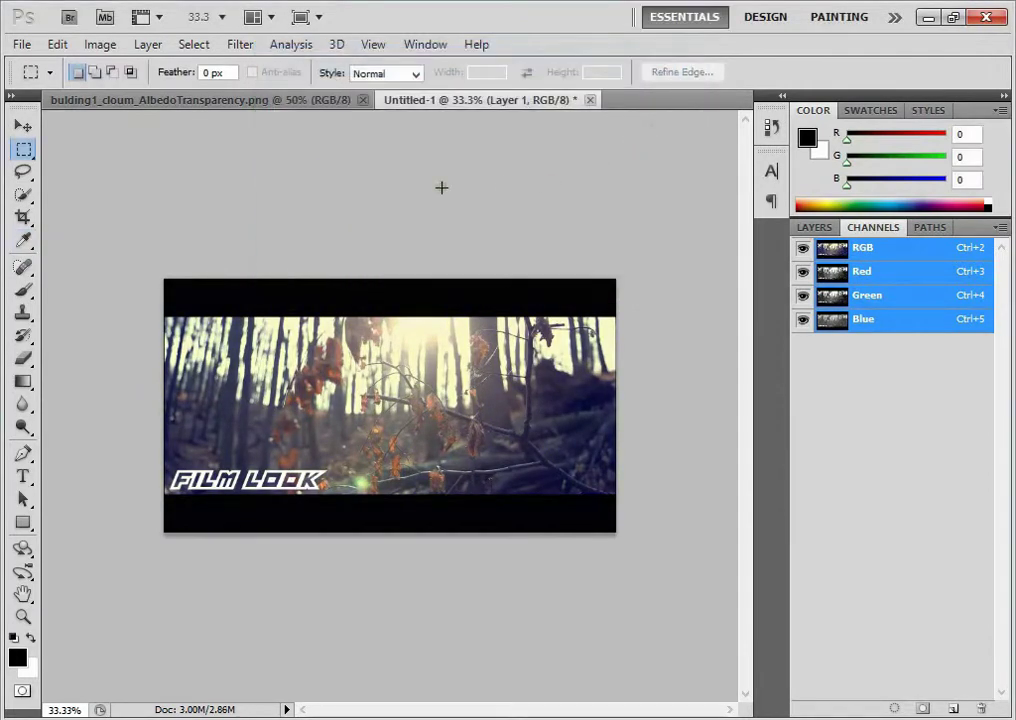
# Raise the forest image's saturation slightly and lower its exposure gamma to about 0.69
pyautogui.hotkey('ctrl', 'u')
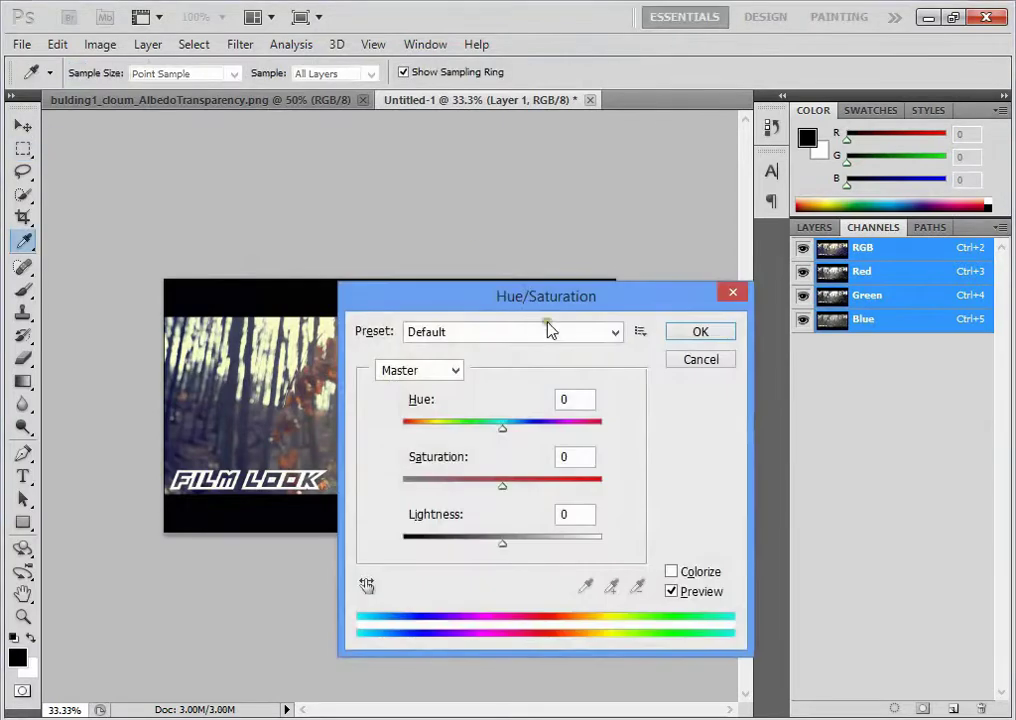
pyautogui.moveTo(572, 303)
pyautogui.mouseDown()
pyautogui.moveTo(833, 32)
pyautogui.moveTo(815, 60)
pyautogui.mouseUp()
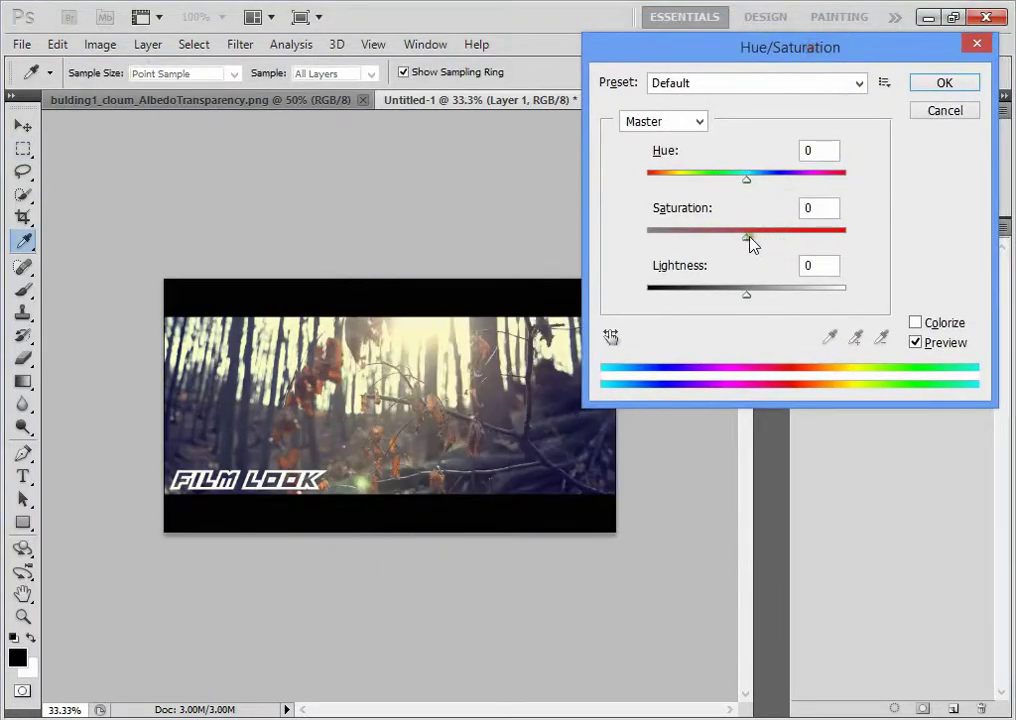
pyautogui.moveTo(747, 237)
pyautogui.mouseDown()
pyautogui.moveTo(689, 238)
pyautogui.moveTo(821, 238)
pyautogui.moveTo(762, 238)
pyautogui.mouseUp()
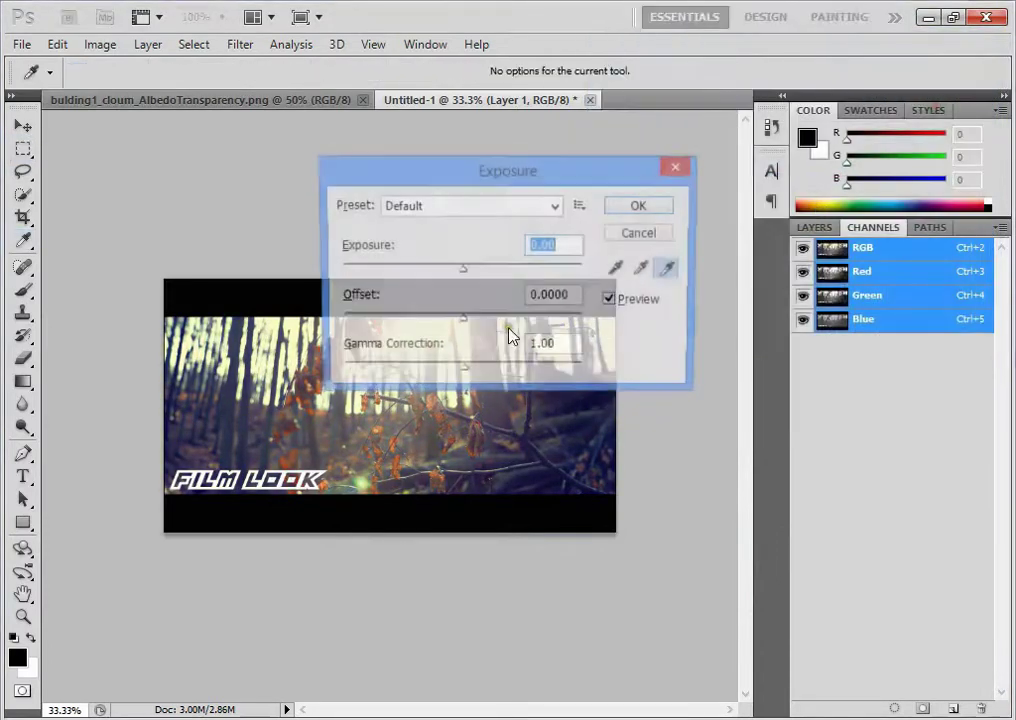
pyautogui.moveTo(470, 170); pyautogui.dragTo(708, 81)
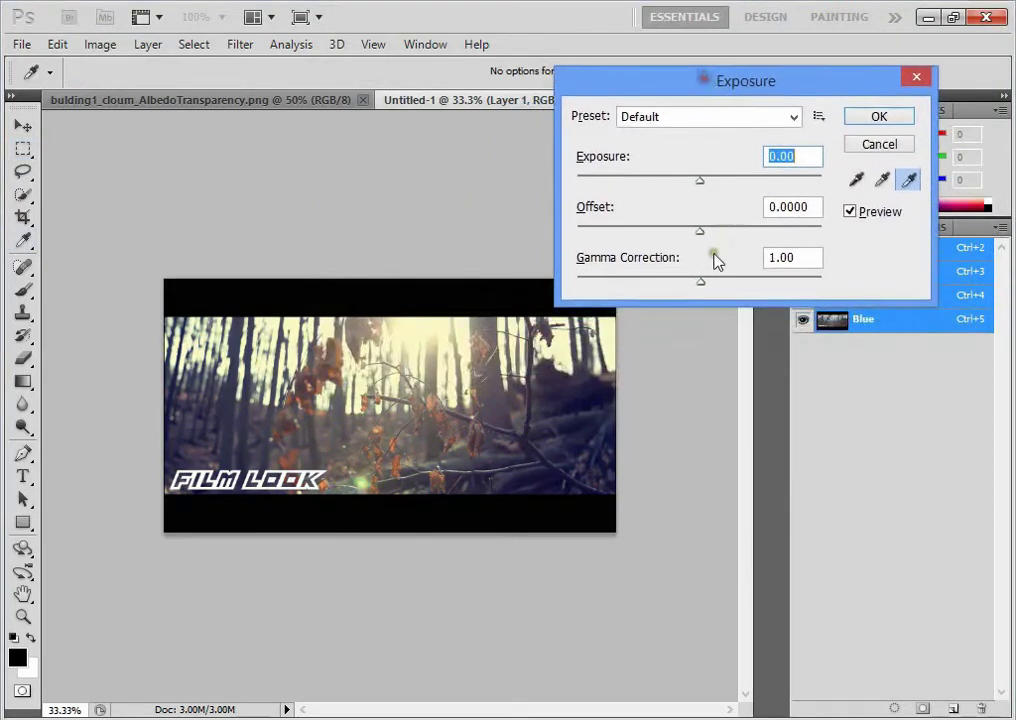
pyautogui.moveTo(705, 287)
pyautogui.mouseDown()
pyautogui.moveTo(730, 290)
pyautogui.moveTo(728, 301)
pyautogui.moveTo(679, 297)
pyautogui.mouseUp()
# Apply the Photoshop exposure change and show Lighting Box Color Grading options in Unity
pyautogui.click(879, 117)
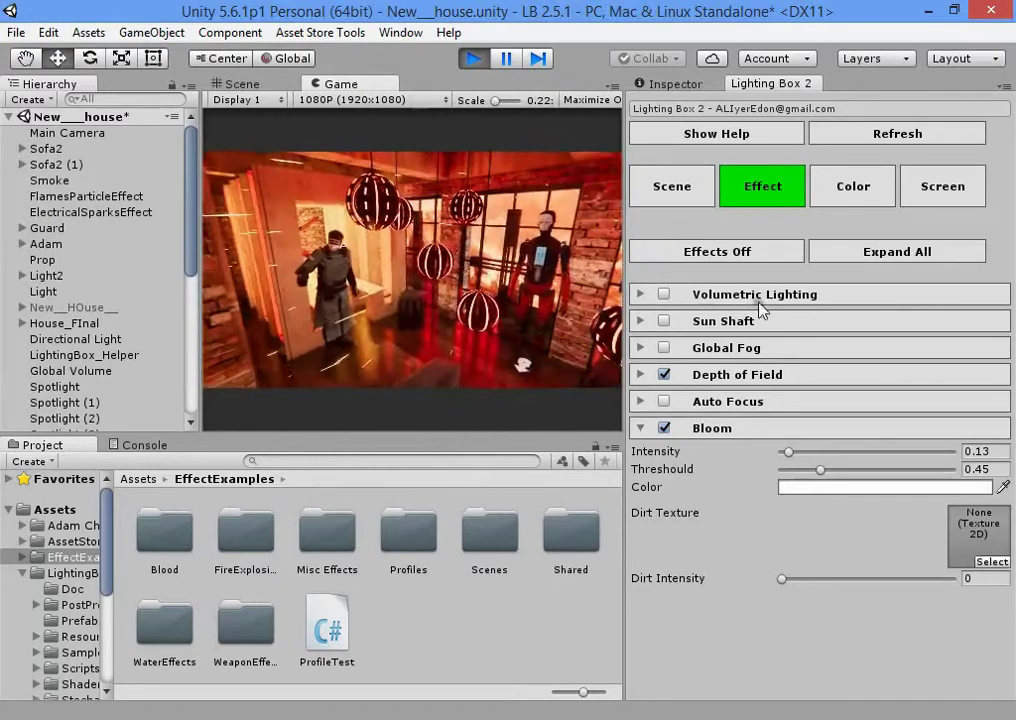
pyautogui.click(862, 198)
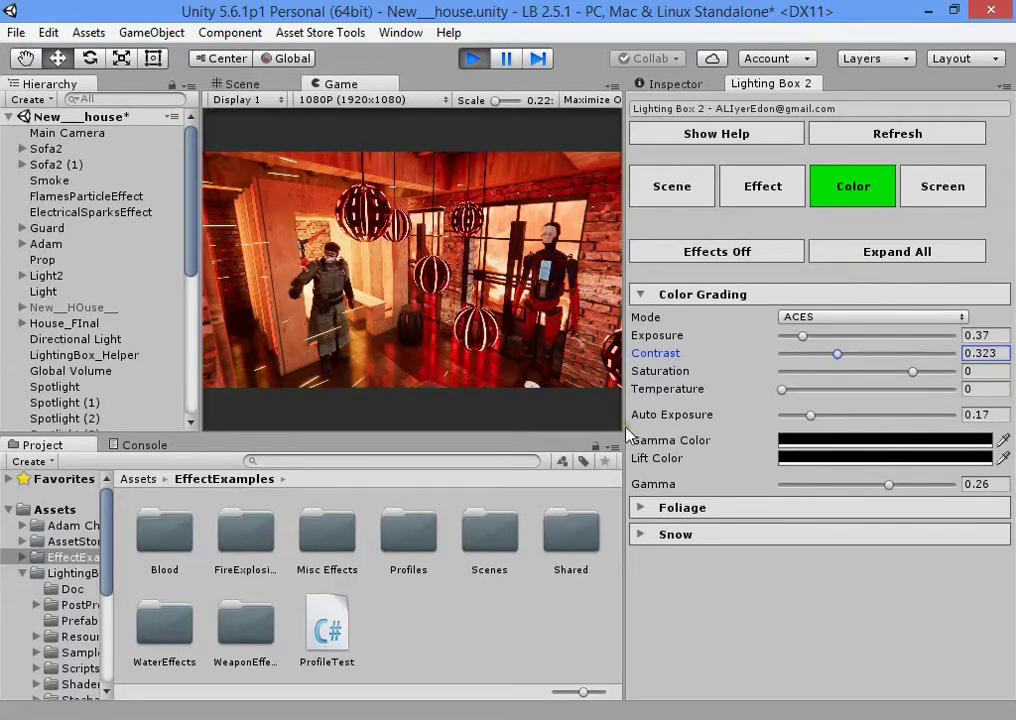
# Set the grading's Lift Color to a saturated blue
pyautogui.click(805, 458)
pyautogui.click(200, 386)
pyautogui.click(124, 340)
pyautogui.moveTo(125, 342)
pyautogui.mouseDown()
pyautogui.moveTo(154, 297)
pyautogui.moveTo(129, 329)
pyautogui.moveTo(184, 296)
pyautogui.moveTo(154, 329)
pyautogui.moveTo(172, 308)
pyautogui.mouseUp()
pyautogui.click(224, 235)
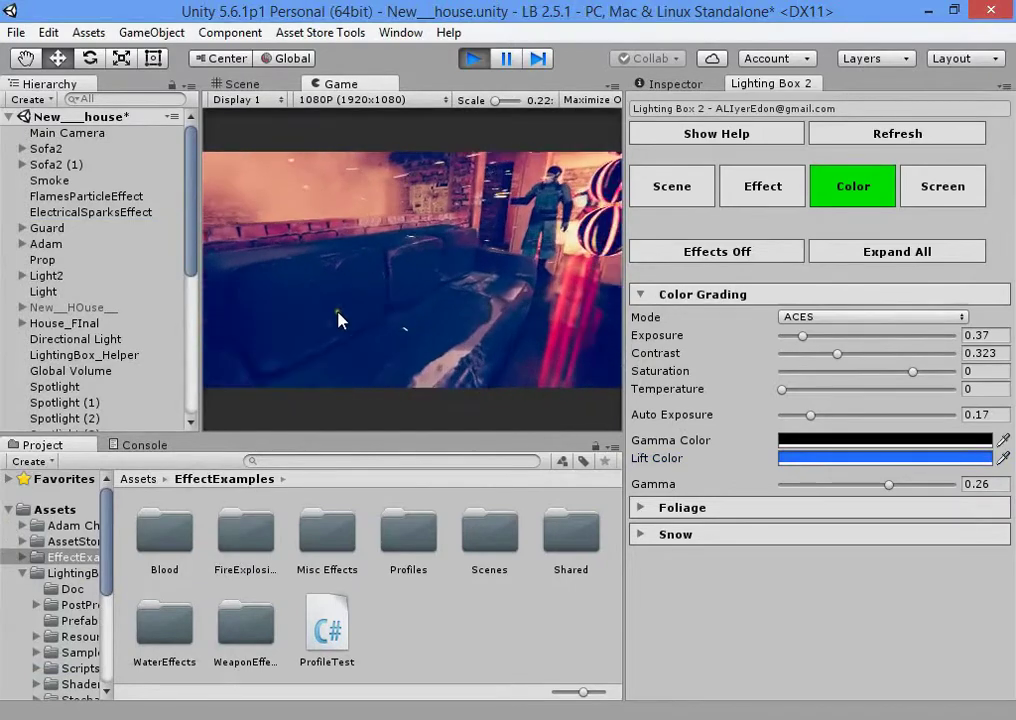
# Darken the Lift Color to a near-black navy blue
pyautogui.click(843, 458)
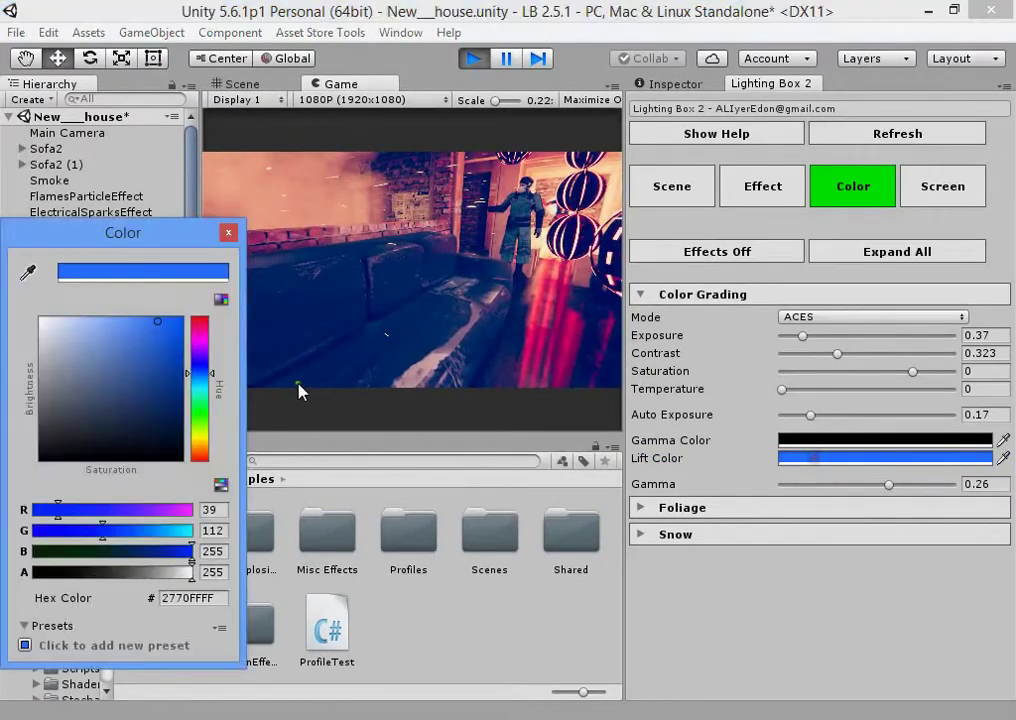
pyautogui.moveTo(125, 391)
pyautogui.mouseDown()
pyautogui.moveTo(108, 449)
pyautogui.moveTo(154, 345)
pyautogui.moveTo(145, 438)
pyautogui.moveTo(175, 408)
pyautogui.mouseUp()
pyautogui.click(540, 324)
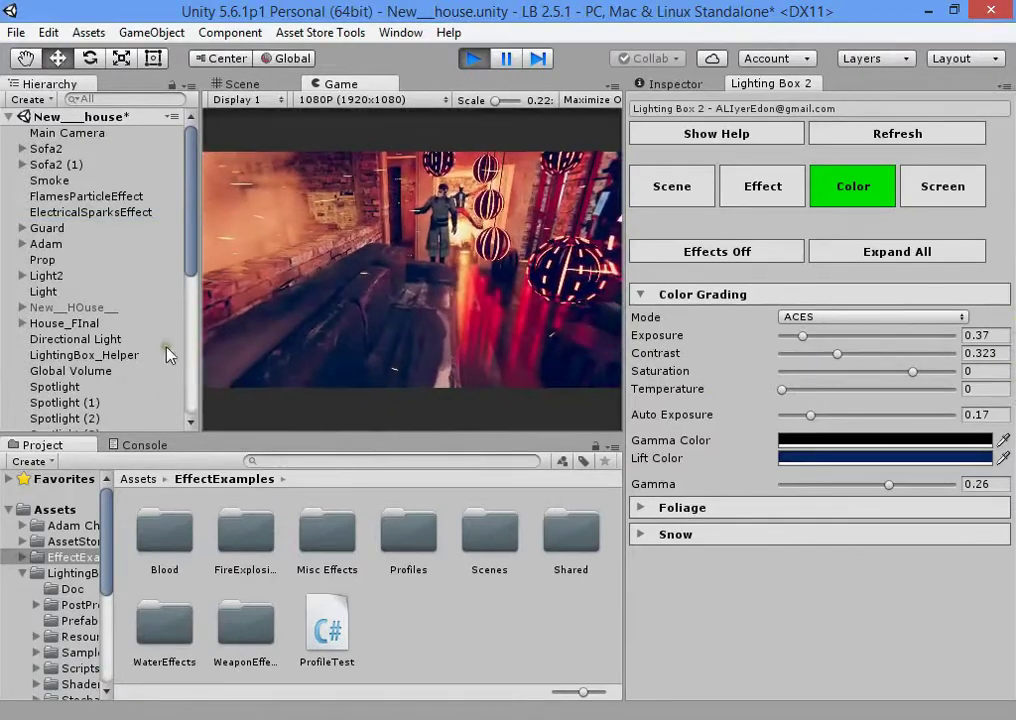
pyautogui.rightClick(354, 88)
# Maximize the Game view and paste the Unity screenshot into a new Photoshop document
pyautogui.click(380, 146)
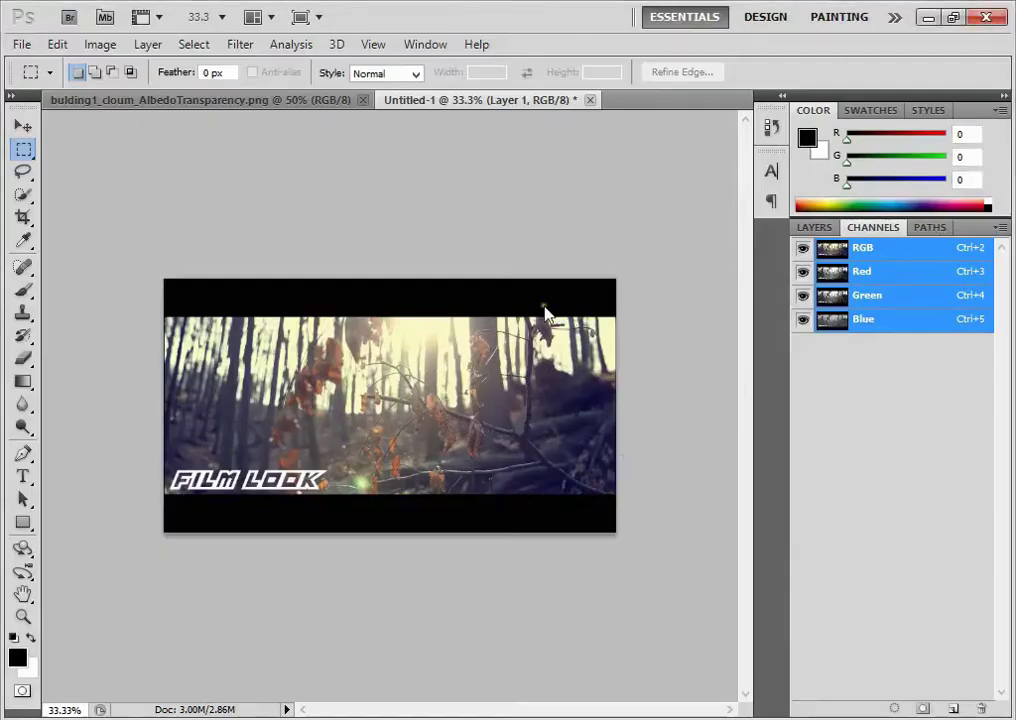
pyautogui.hotkey('ctrl', 'n')
pyautogui.click(660, 172)
pyautogui.hotkey('ctrl', 'v')
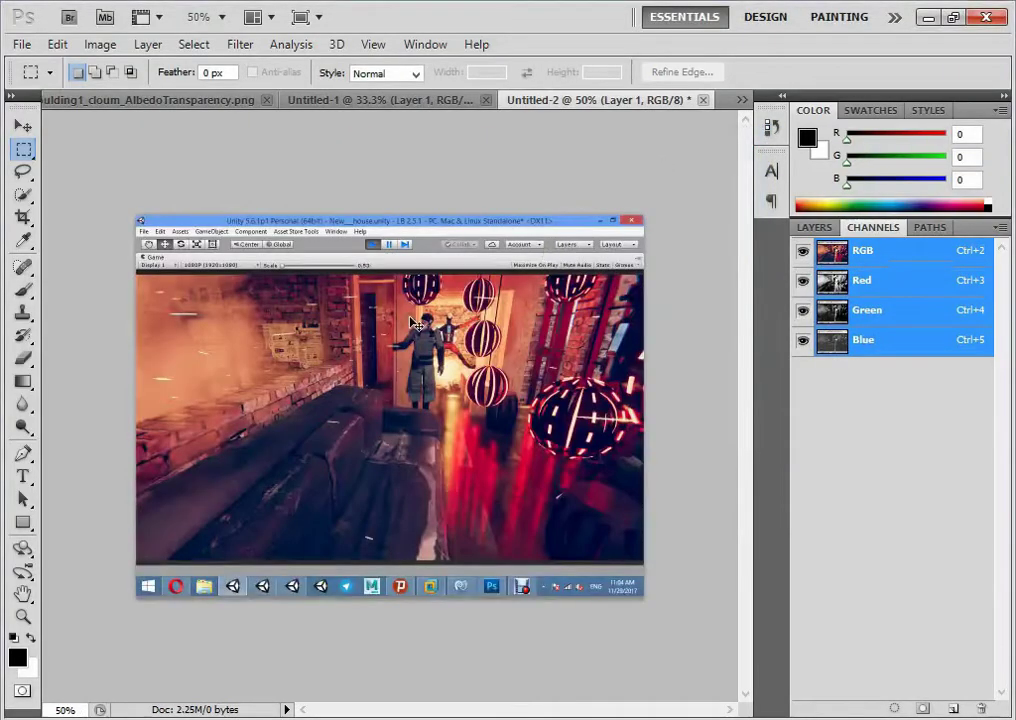
pyautogui.hotkey('ctrl', 'b')
pyautogui.moveTo(447, 203)
pyautogui.mouseDown()
pyautogui.moveTo(445, 193)
pyautogui.moveTo(397, 193)
pyautogui.moveTo(449, 195)
pyautogui.moveTo(397, 193)
pyautogui.moveTo(440, 213)
pyautogui.moveTo(386, 209)
pyautogui.moveTo(447, 213)
pyautogui.moveTo(400, 190)
pyautogui.moveTo(430, 190)
pyautogui.moveTo(398, 190)
pyautogui.moveTo(444, 190)
pyautogui.moveTo(397, 190)
pyautogui.moveTo(447, 190)
pyautogui.mouseUp()
pyautogui.click(649, 125)
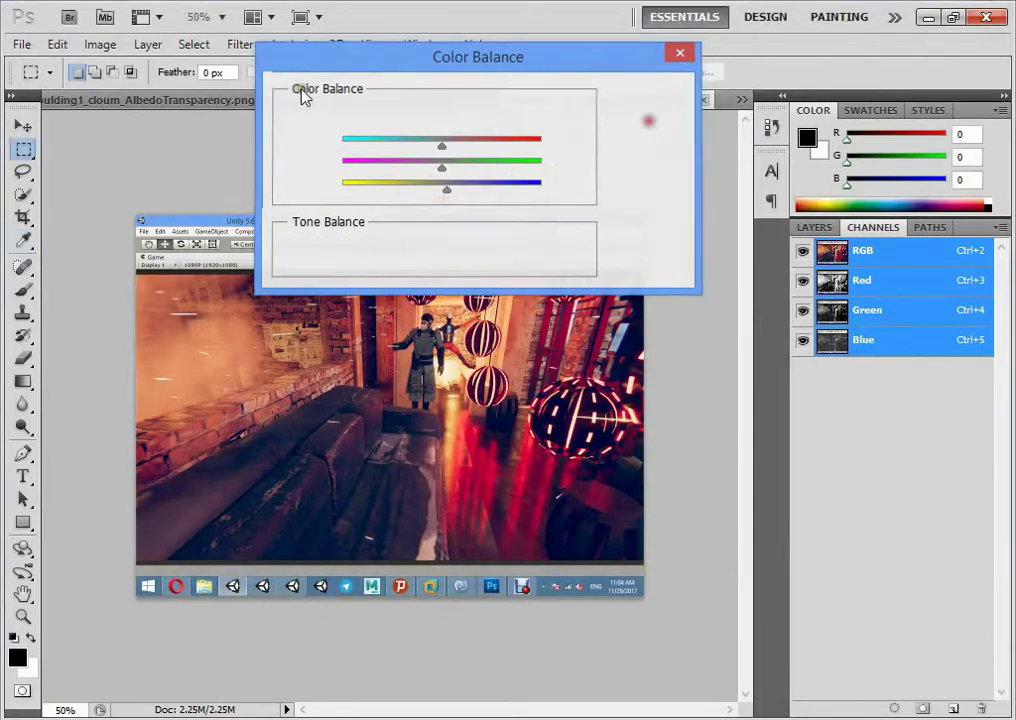
# Shift the forest FILM LOOK image's midtones toward yellow, Yellow/Blue -37
pyautogui.click(254, 100)
pyautogui.click(428, 100)
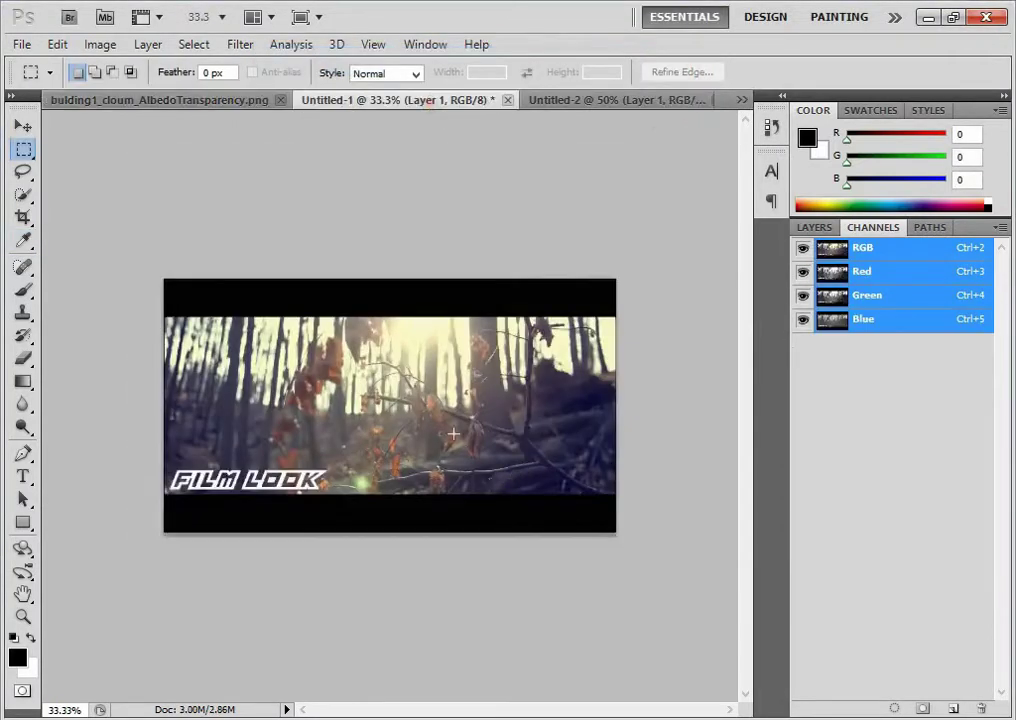
pyautogui.hotkey('ctrl', 'b')
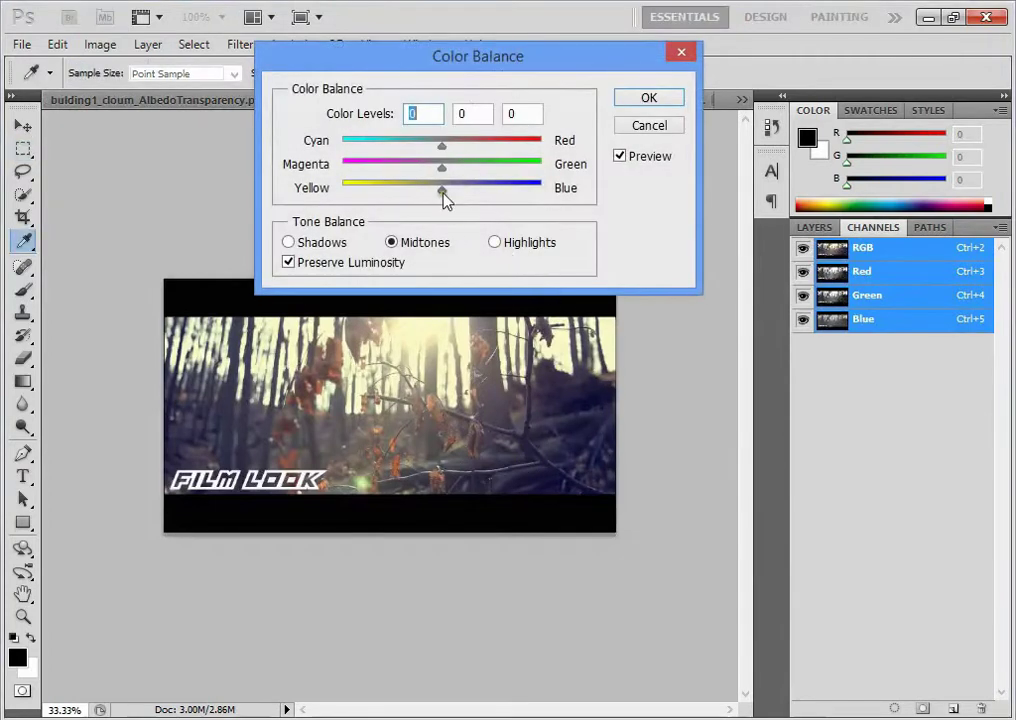
pyautogui.moveTo(442, 190); pyautogui.dragTo(405, 190)
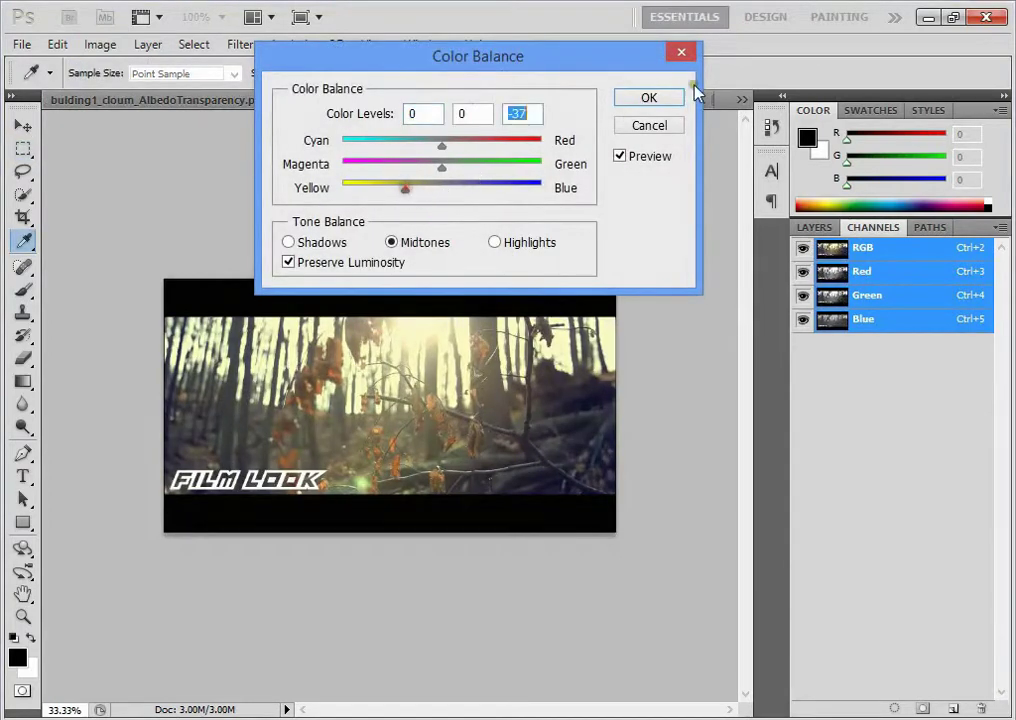
pyautogui.click(671, 122)
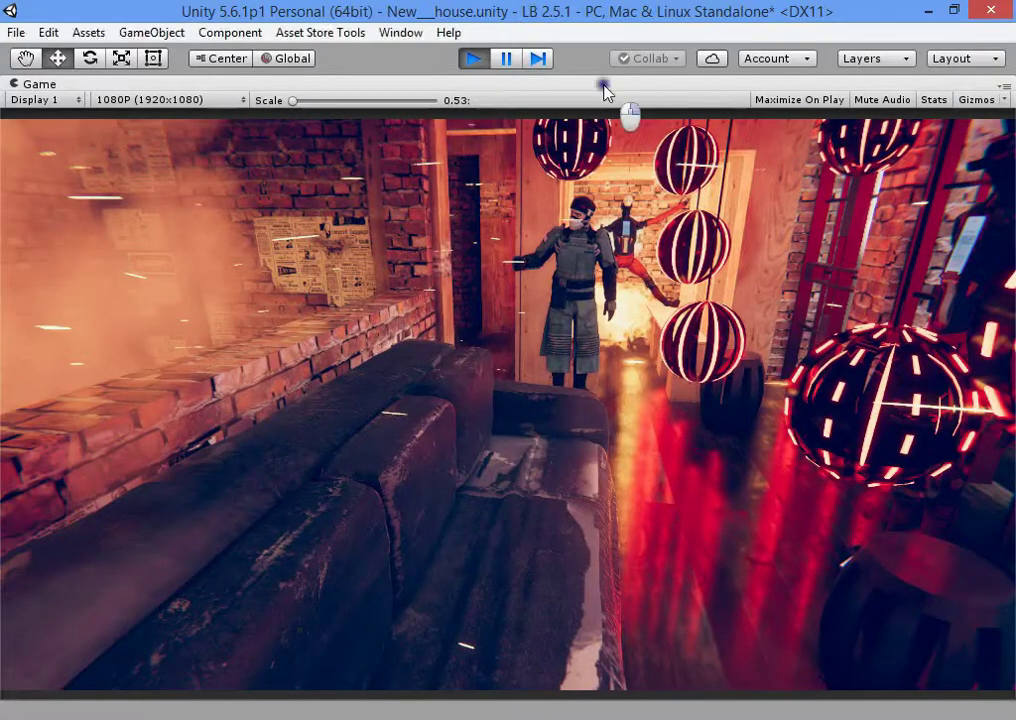
# Restore the editor layout and set the grading's Gamma Color to dark navy blue
pyautogui.rightClick(603, 86)
pyautogui.click(645, 147)
pyautogui.click(797, 441)
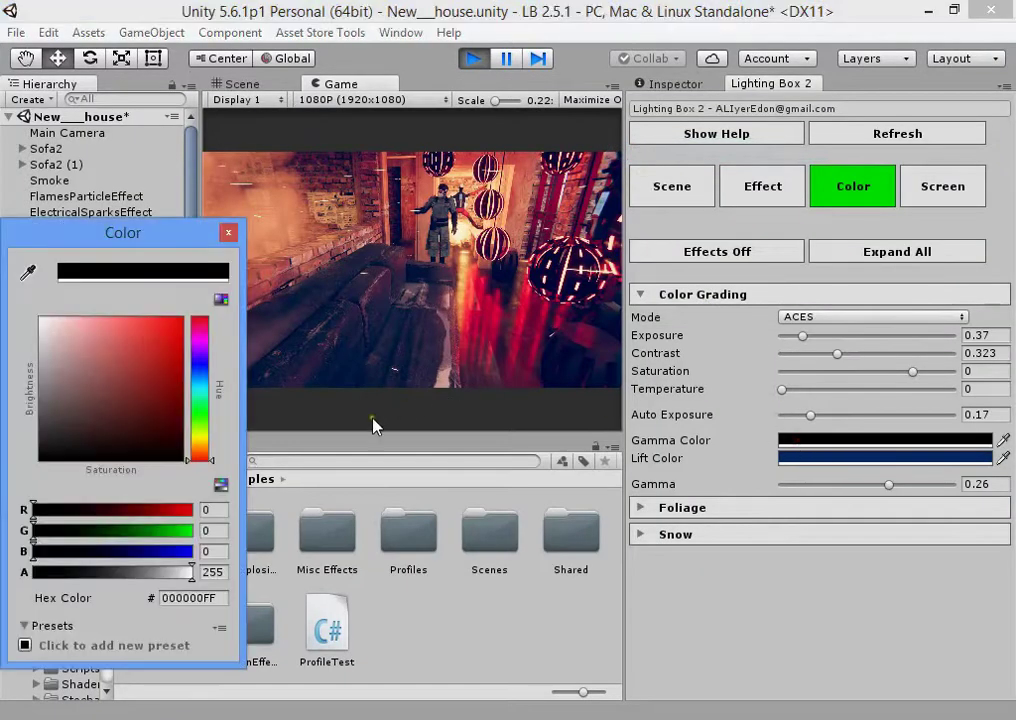
pyautogui.moveTo(204, 383)
pyautogui.mouseDown()
pyautogui.moveTo(201, 371)
pyautogui.moveTo(143, 375)
pyautogui.moveTo(147, 408)
pyautogui.mouseUp()
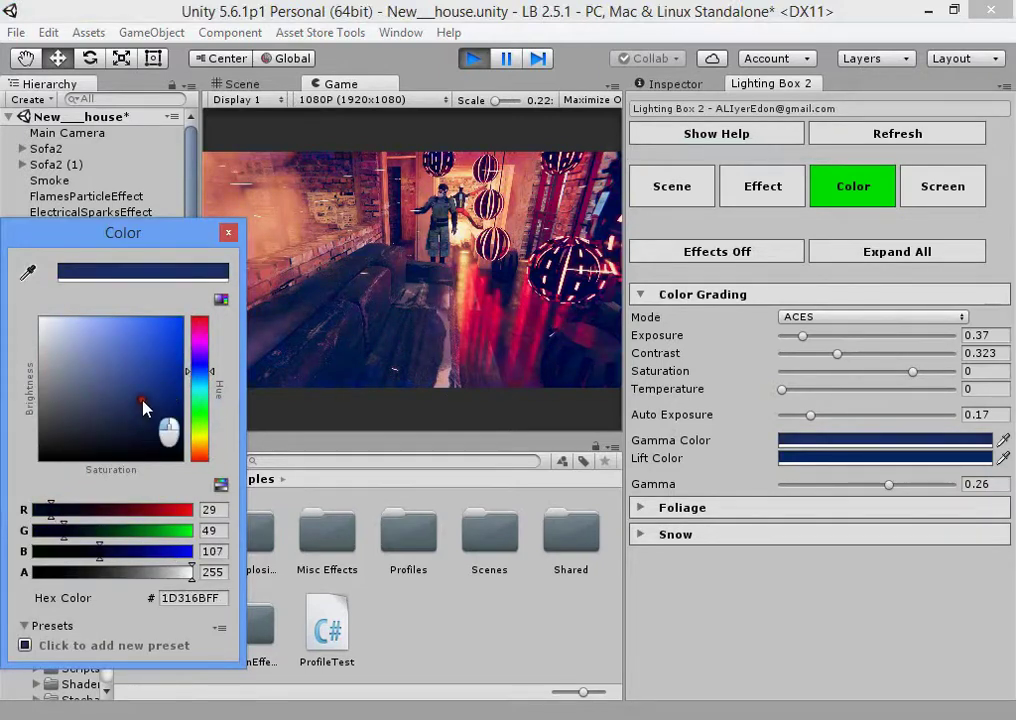
pyautogui.click(397, 279)
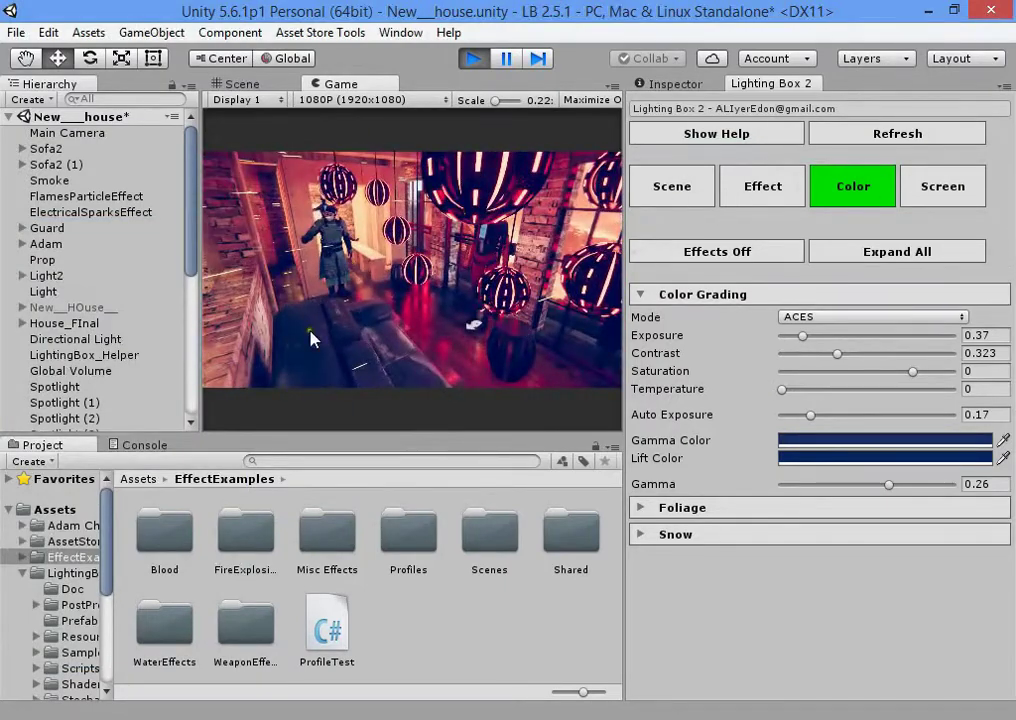
# Copy the letterboxed bicycle street image from Opera for a new Photoshop document
pyautogui.click(70, 716)
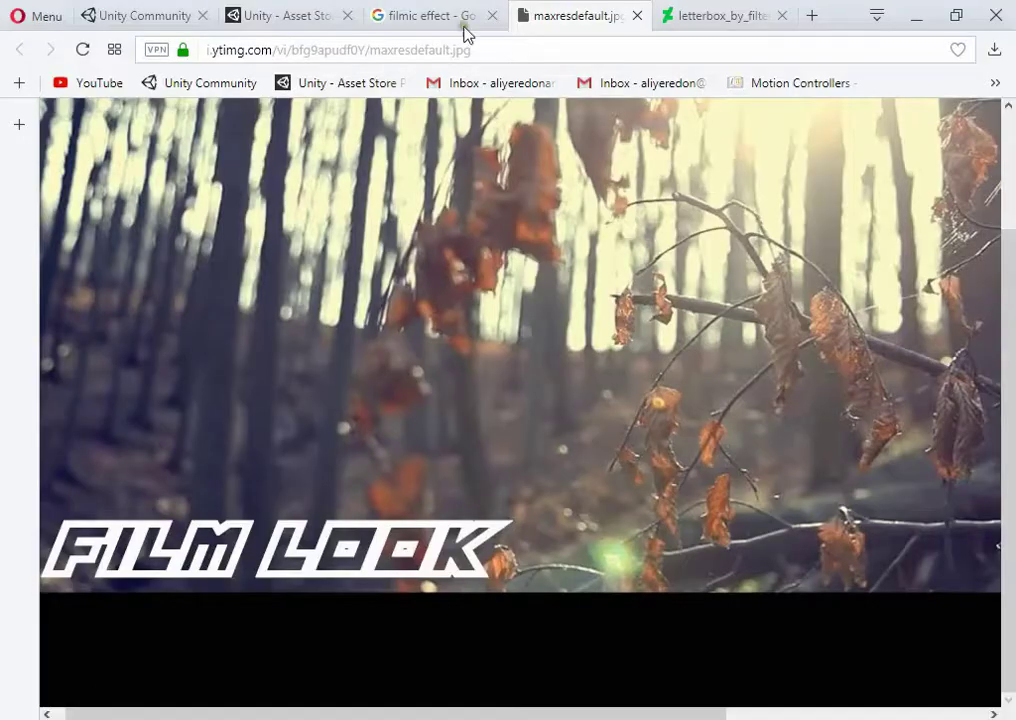
pyautogui.click(672, 10)
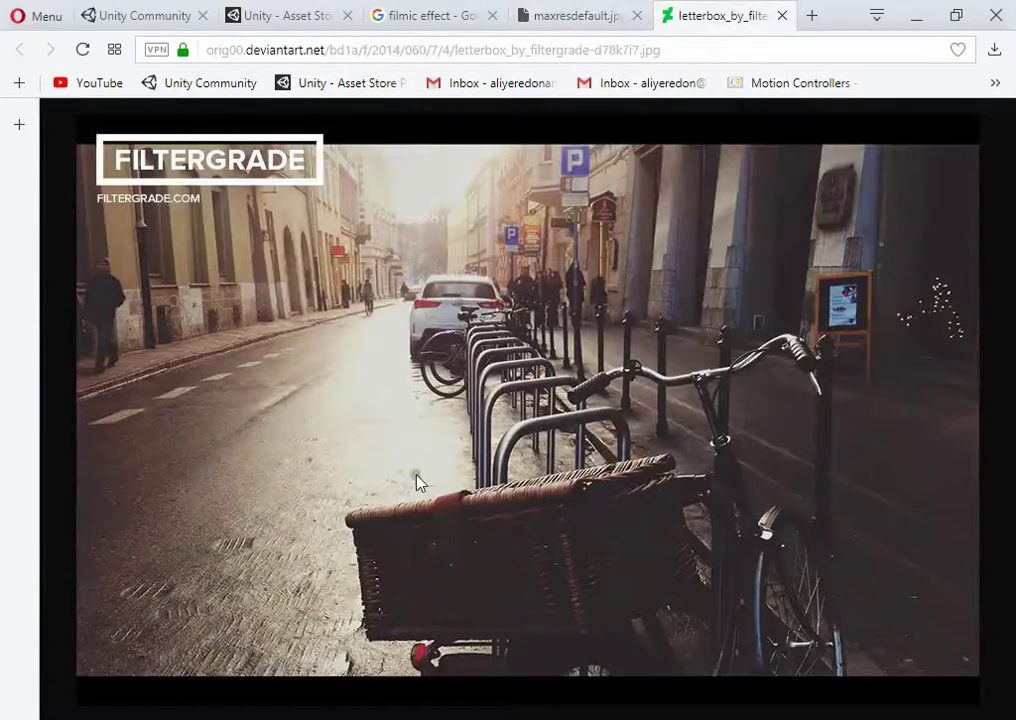
pyautogui.rightClick(295, 303)
pyautogui.click(312, 345)
pyautogui.hotkey('alt', 'Tab')
pyautogui.hotkey('ctrl', 'n')
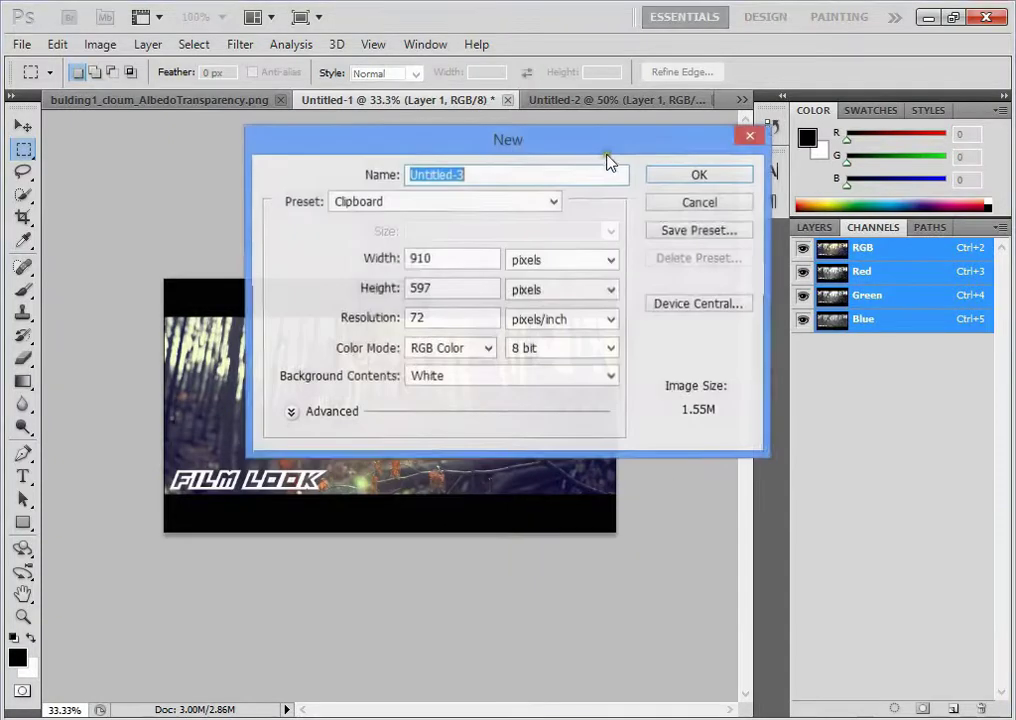
# Paste the street photo into a new document and set Color Balance to Magenta -24, Yellow -42
pyautogui.press('Return')
pyautogui.hotkey('ctrl', 'v')
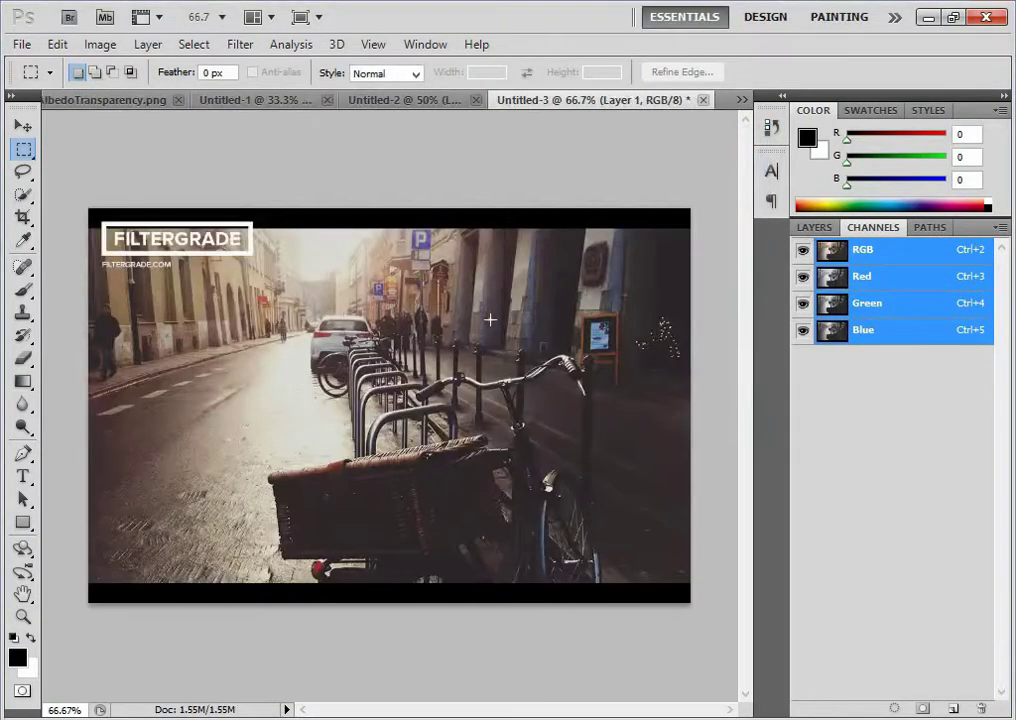
pyautogui.hotkey('ctrl', 'b')
pyautogui.moveTo(441, 193)
pyautogui.mouseDown()
pyautogui.moveTo(400, 190)
pyautogui.moveTo(452, 192)
pyautogui.moveTo(399, 190)
pyautogui.mouseUp()
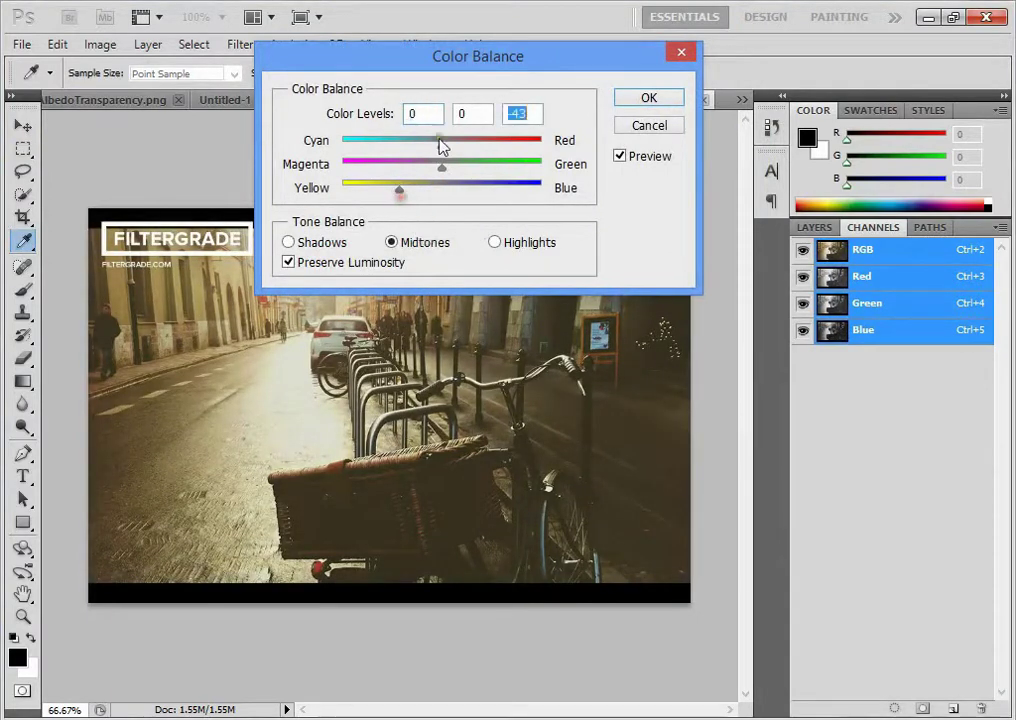
pyautogui.moveTo(442, 146)
pyautogui.mouseDown()
pyautogui.moveTo(365, 158)
pyautogui.moveTo(433, 160)
pyautogui.moveTo(420, 168)
pyautogui.moveTo(408, 168)
pyautogui.moveTo(450, 150)
pyautogui.moveTo(415, 165)
pyautogui.moveTo(422, 190)
pyautogui.moveTo(405, 190)
pyautogui.mouseUp()
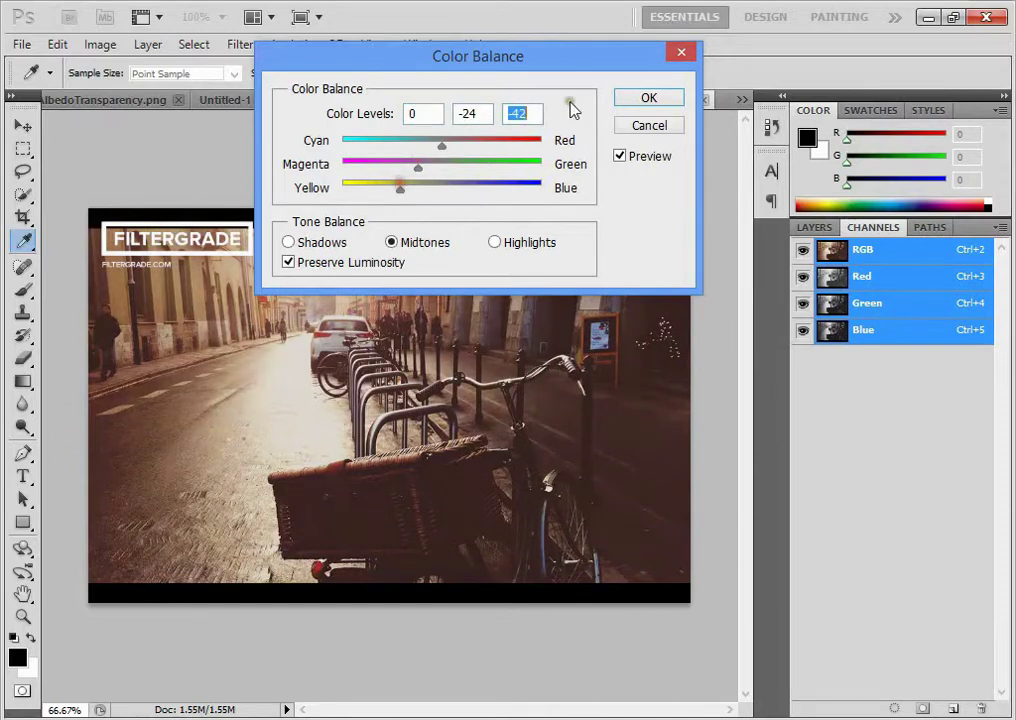
pyautogui.click(621, 100)
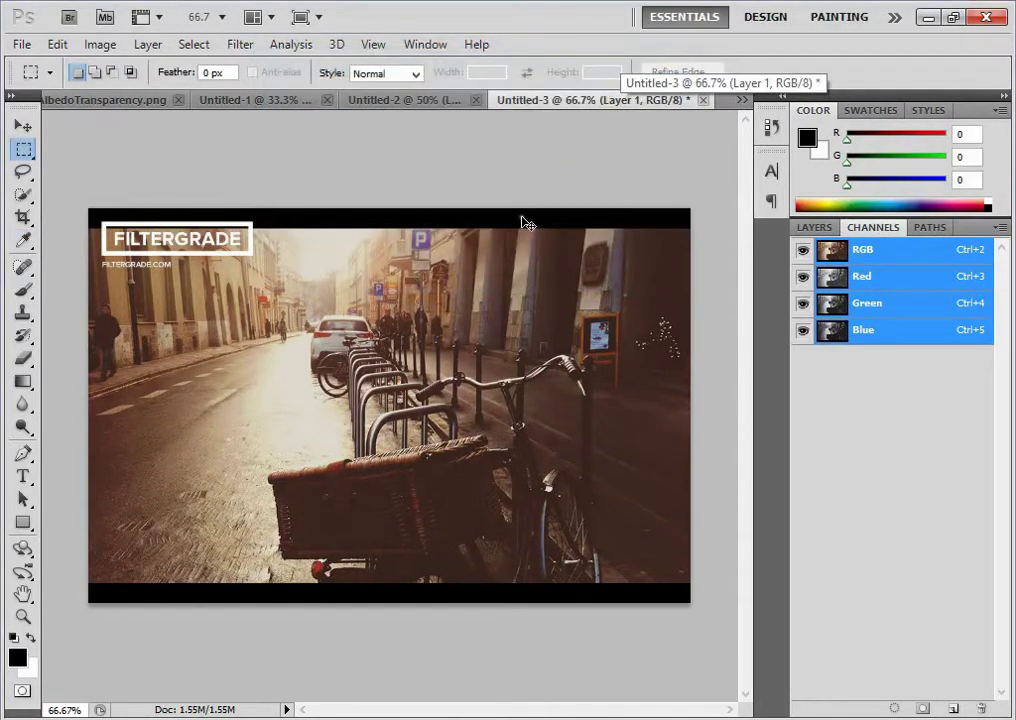
# Boost the street photo's saturation, then try a gamma correction change and cancel it
pyautogui.hotkey('ctrl', 'u')
pyautogui.moveTo(743, 241)
pyautogui.mouseDown()
pyautogui.moveTo(778, 236)
pyautogui.moveTo(724, 247)
pyautogui.moveTo(771, 244)
pyautogui.mouseUp()
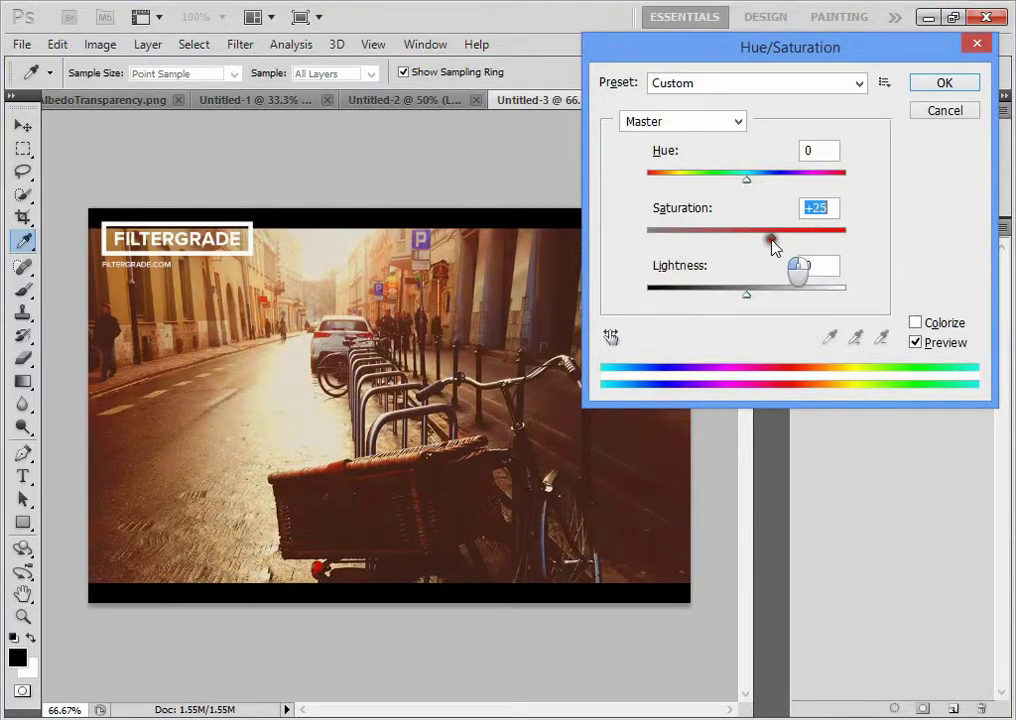
pyautogui.click(931, 90)
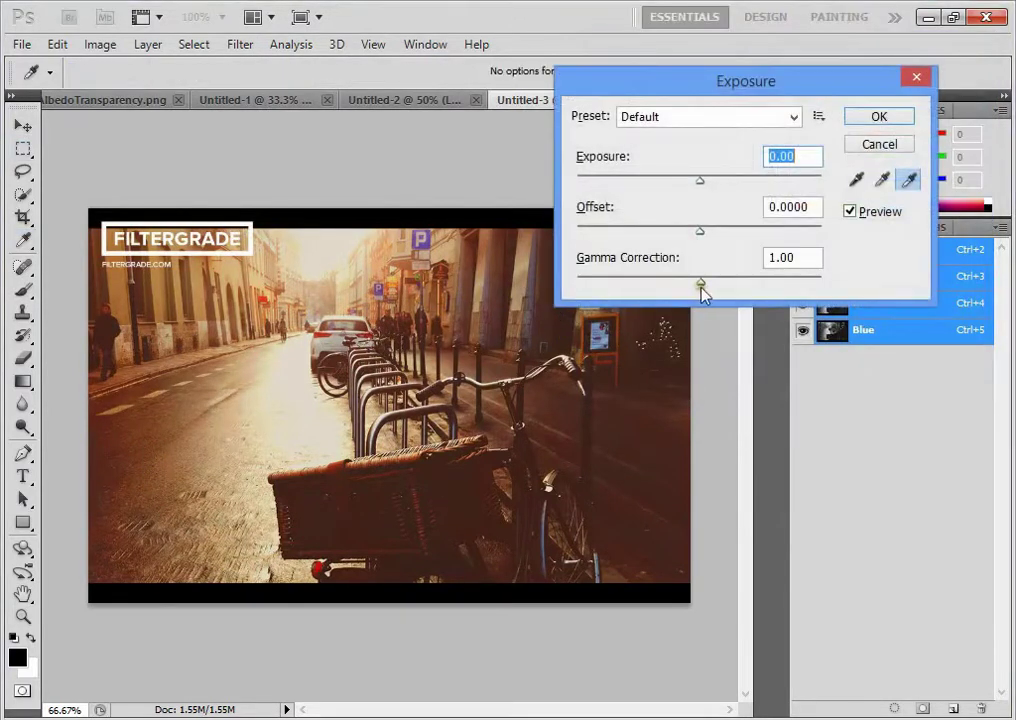
pyautogui.moveTo(701, 286)
pyautogui.mouseDown()
pyautogui.moveTo(733, 287)
pyautogui.moveTo(684, 288)
pyautogui.mouseUp()
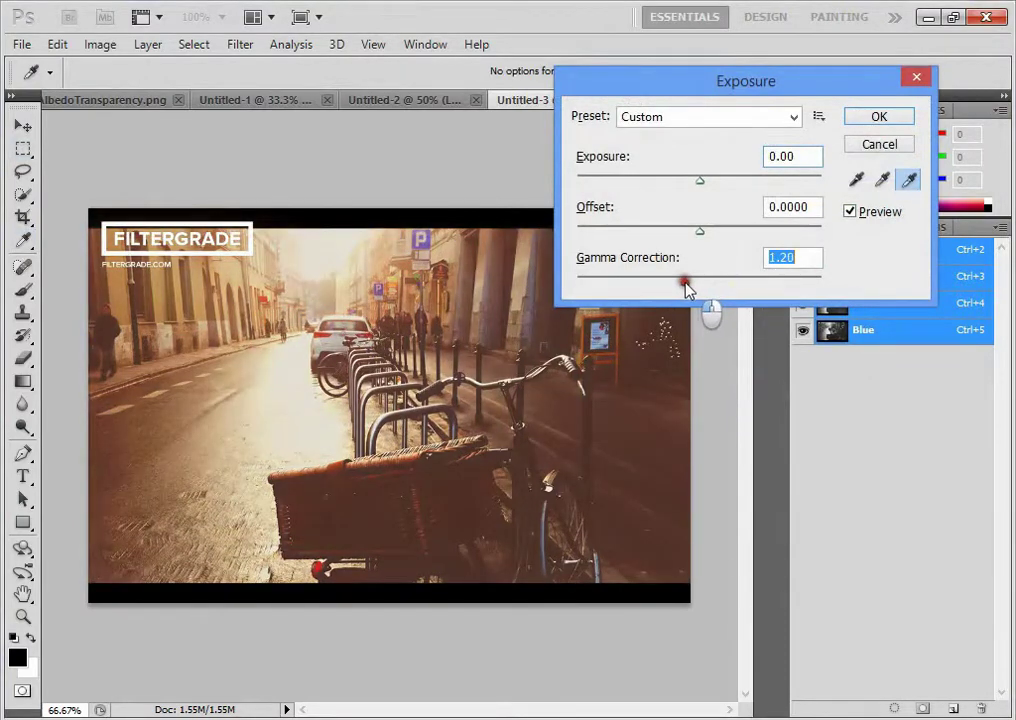
pyautogui.click(847, 147)
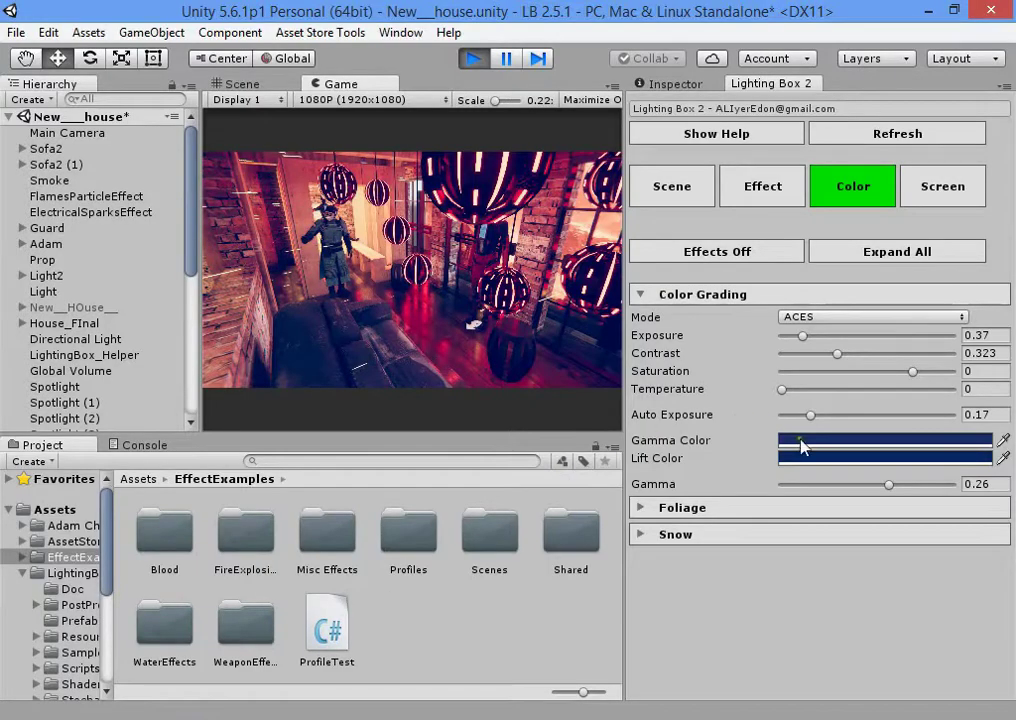
# Make Lift Color pale blue and Gamma Color brighter blue, and drop Saturation to -0.388
pyautogui.click(810, 458)
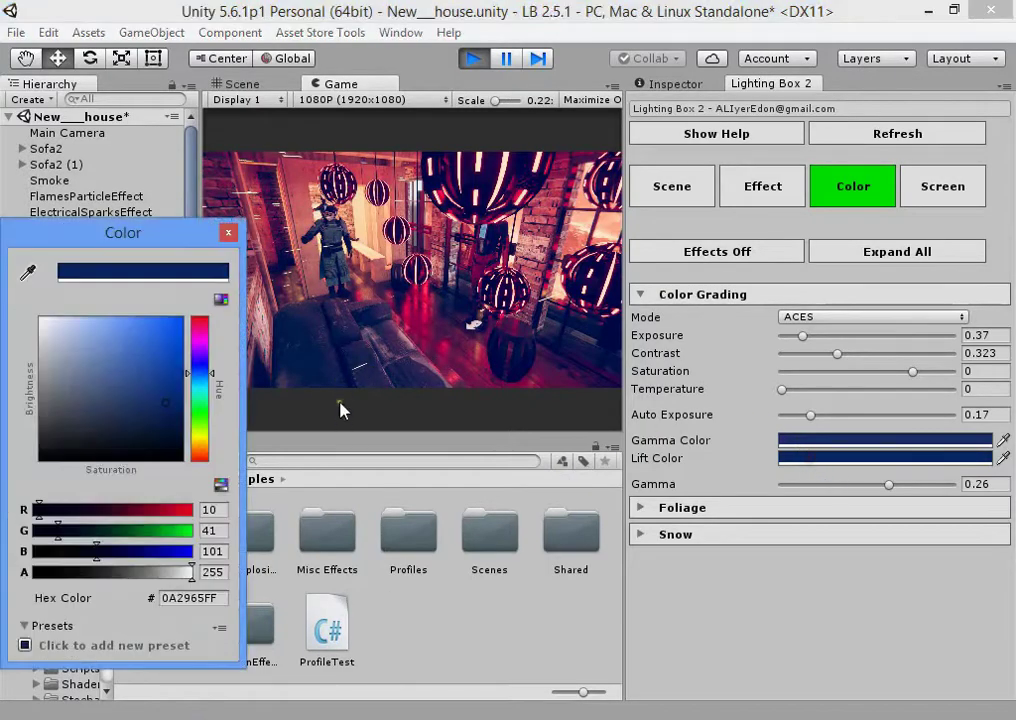
pyautogui.moveTo(138, 394)
pyautogui.mouseDown()
pyautogui.moveTo(100, 395)
pyautogui.moveTo(102, 336)
pyautogui.moveTo(58, 313)
pyautogui.moveTo(79, 295)
pyautogui.moveTo(64, 290)
pyautogui.mouseUp()
pyautogui.click(789, 440)
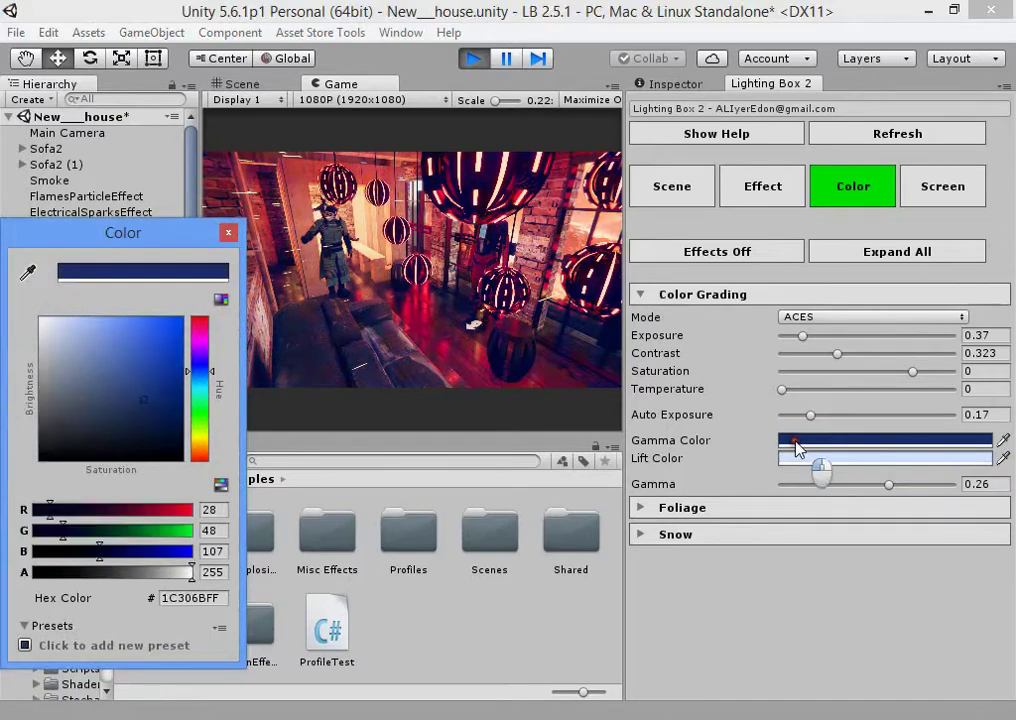
pyautogui.moveTo(116, 366)
pyautogui.mouseDown()
pyautogui.moveTo(79, 336)
pyautogui.moveTo(110, 360)
pyautogui.moveTo(125, 338)
pyautogui.mouseUp()
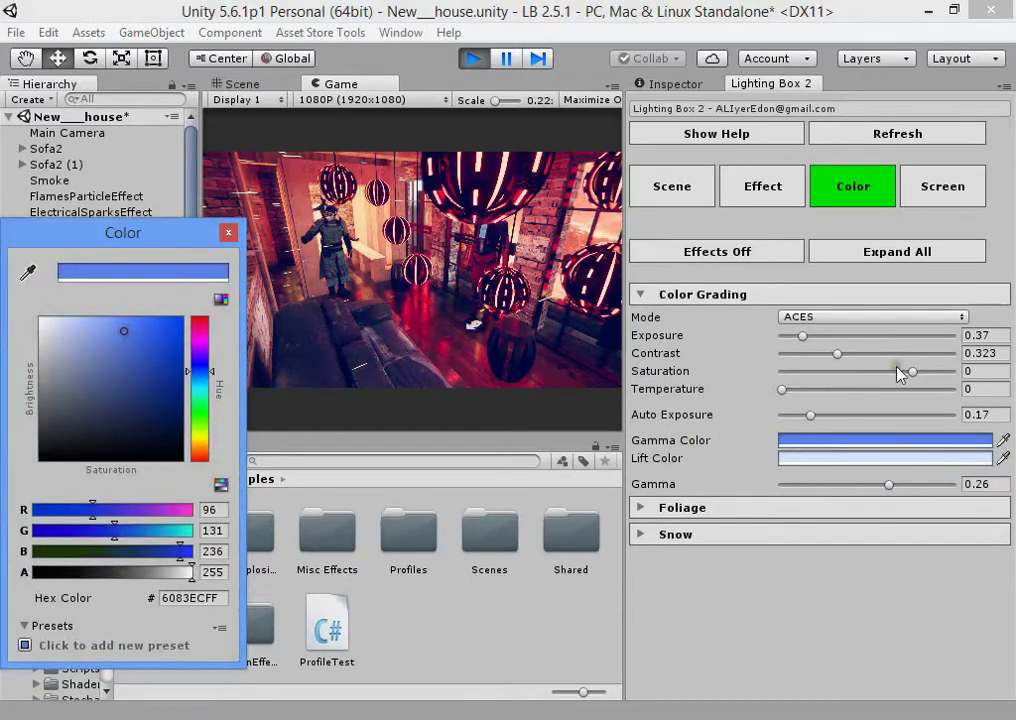
pyautogui.moveTo(915, 373); pyautogui.dragTo(863, 372)
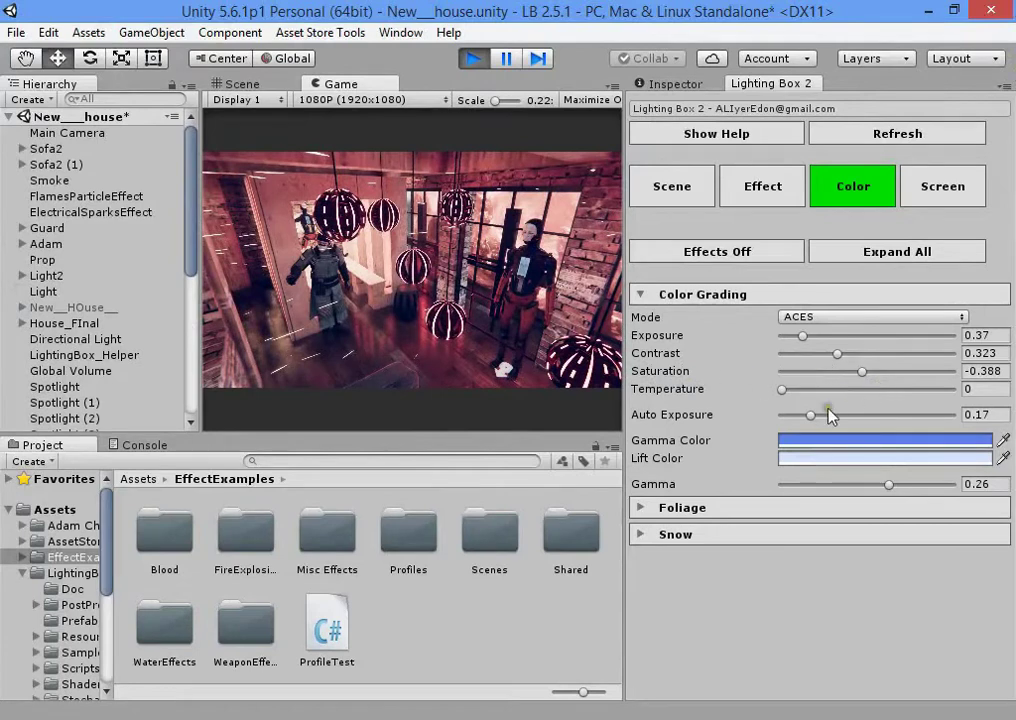
# Try a vivid purple Lift Color, then settle on a bright lime green
pyautogui.click(816, 458)
pyautogui.moveTo(203, 373); pyautogui.dragTo(200, 347)
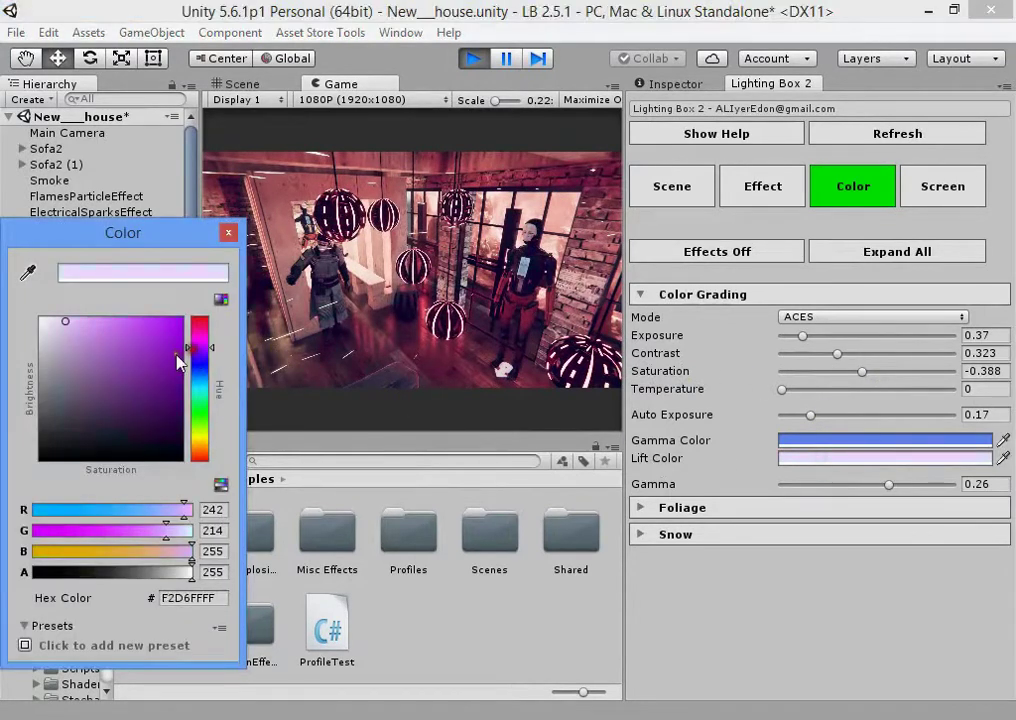
pyautogui.moveTo(80, 349); pyautogui.dragTo(166, 288)
pyautogui.click(406, 276)
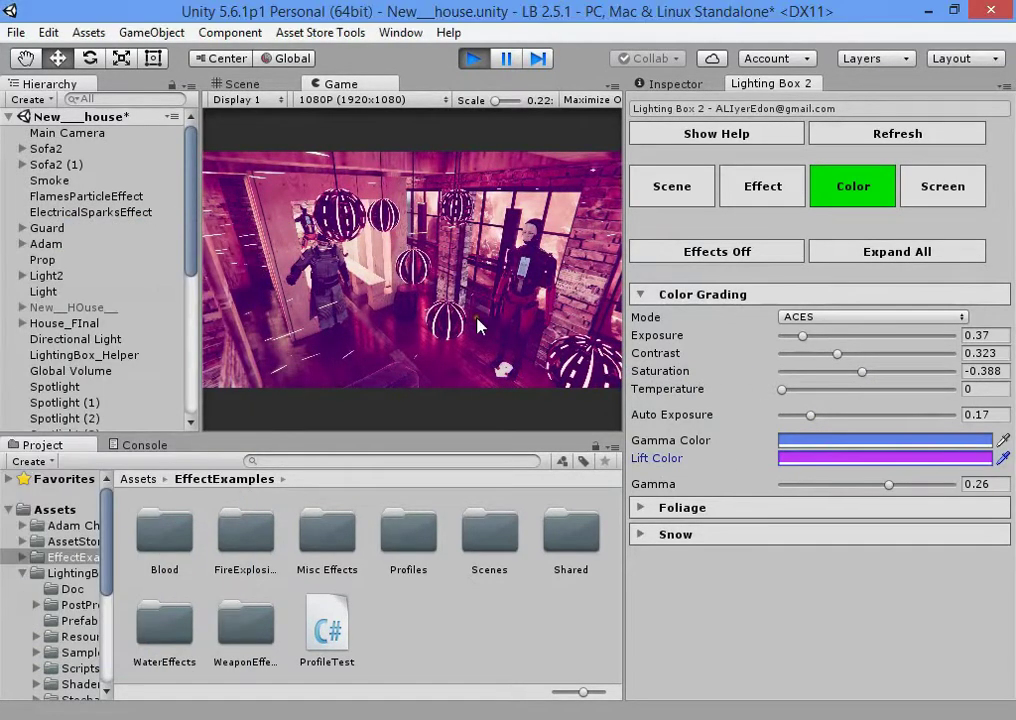
pyautogui.click(824, 463)
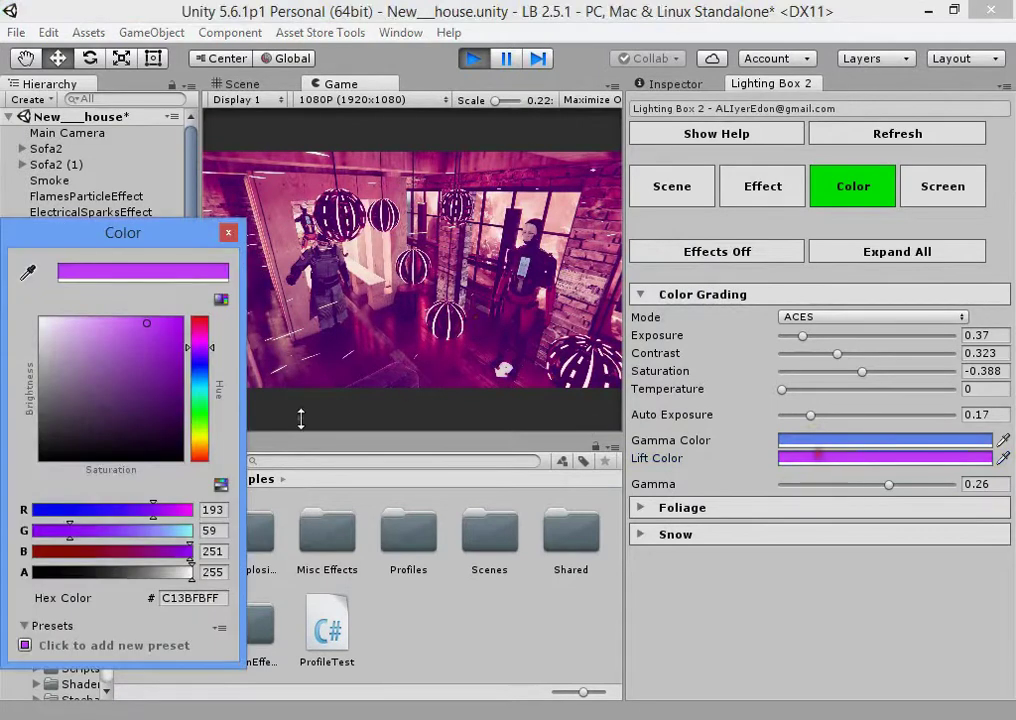
pyautogui.moveTo(205, 428); pyautogui.dragTo(189, 426)
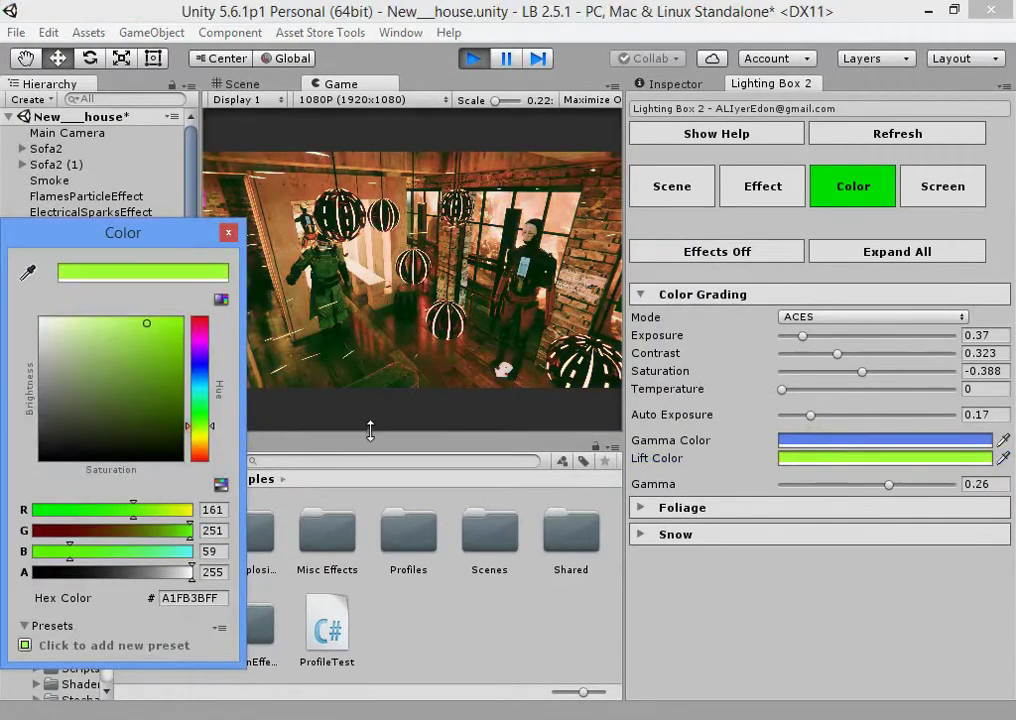
pyautogui.click(290, 238)
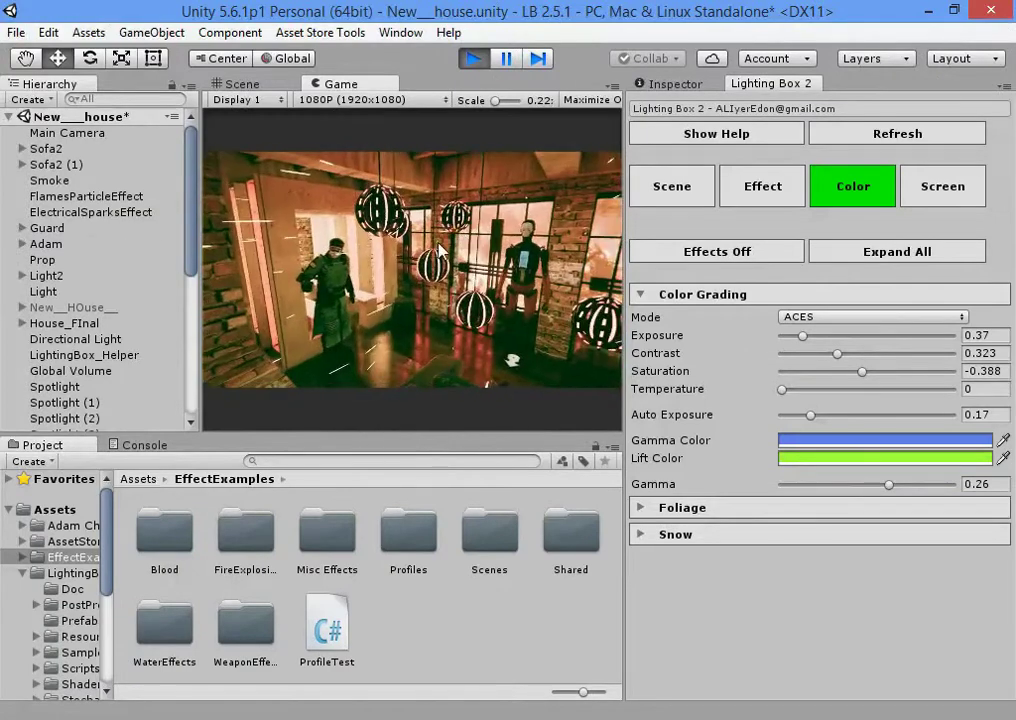
# Set the Gamma Color to black and adjust the Lift Color shade
pyautogui.click(822, 443)
pyautogui.moveTo(177, 330); pyautogui.dragTo(12, 440)
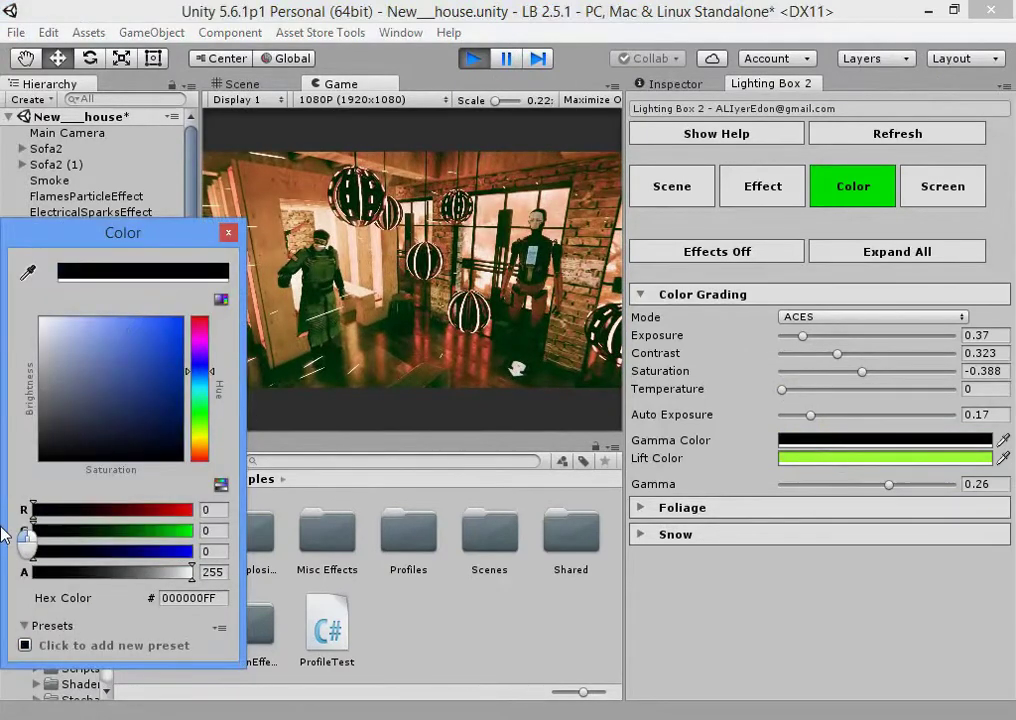
pyautogui.click(846, 457)
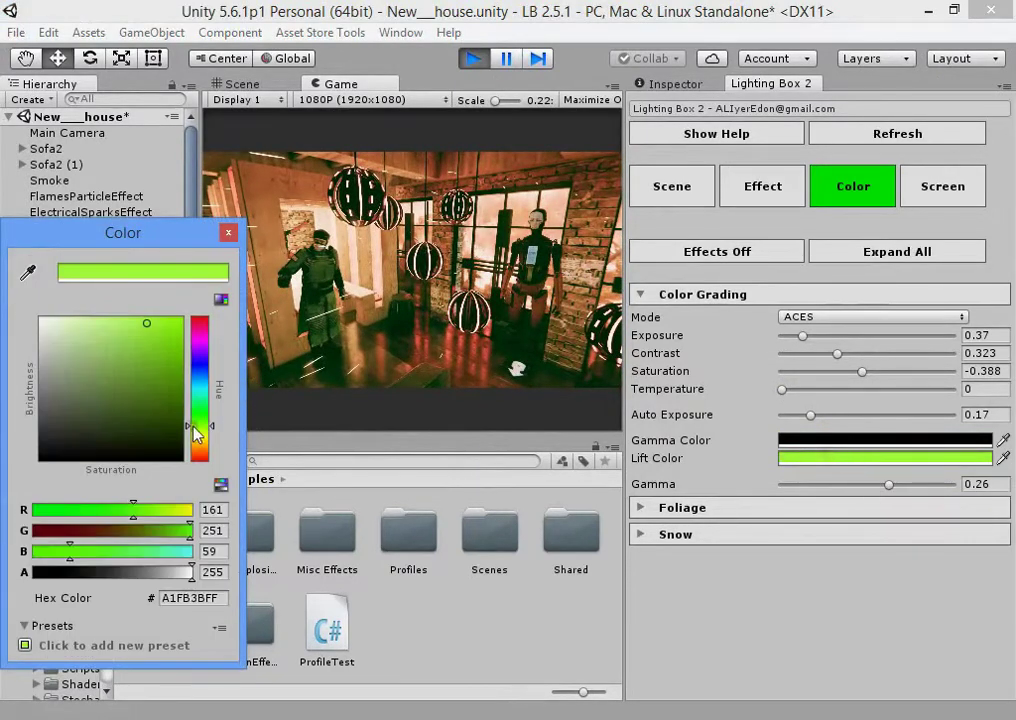
pyautogui.moveTo(154, 431)
pyautogui.mouseDown()
pyautogui.moveTo(183, 318)
pyautogui.moveTo(175, 378)
pyautogui.moveTo(178, 328)
pyautogui.moveTo(198, 356)
pyautogui.moveTo(199, 313)
pyautogui.moveTo(220, 352)
pyautogui.moveTo(224, 454)
pyautogui.moveTo(212, 465)
pyautogui.moveTo(208, 415)
pyautogui.moveTo(228, 430)
pyautogui.mouseUp()
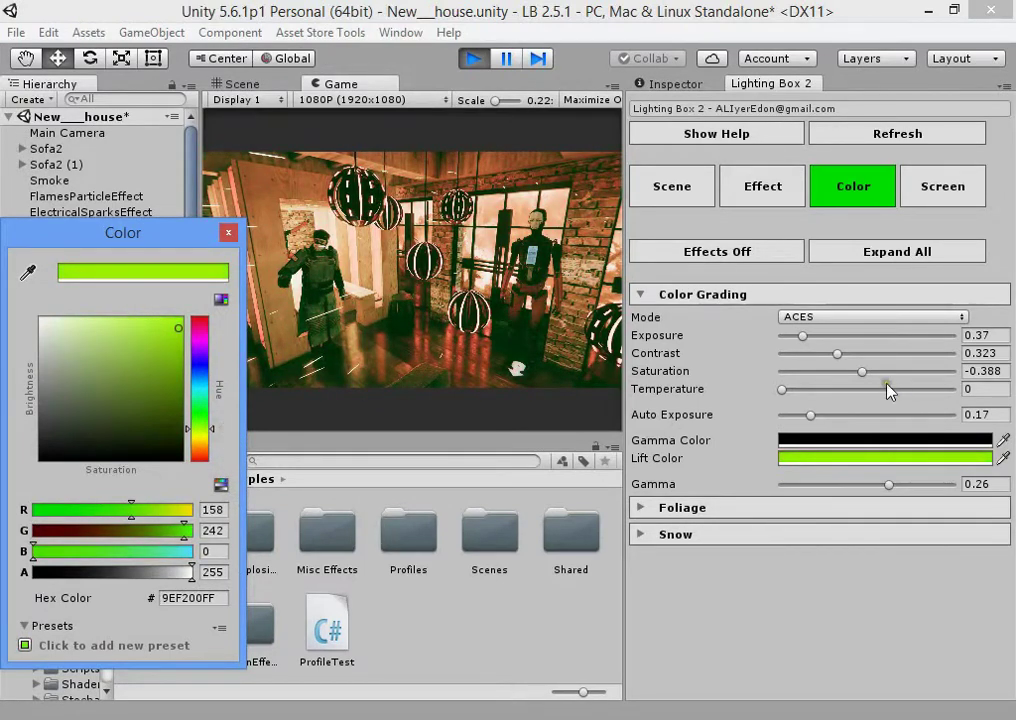
# Raise Gamma to 0.85 and bring Saturation down to about -0.51
pyautogui.moveTo(863, 372); pyautogui.dragTo(832, 370)
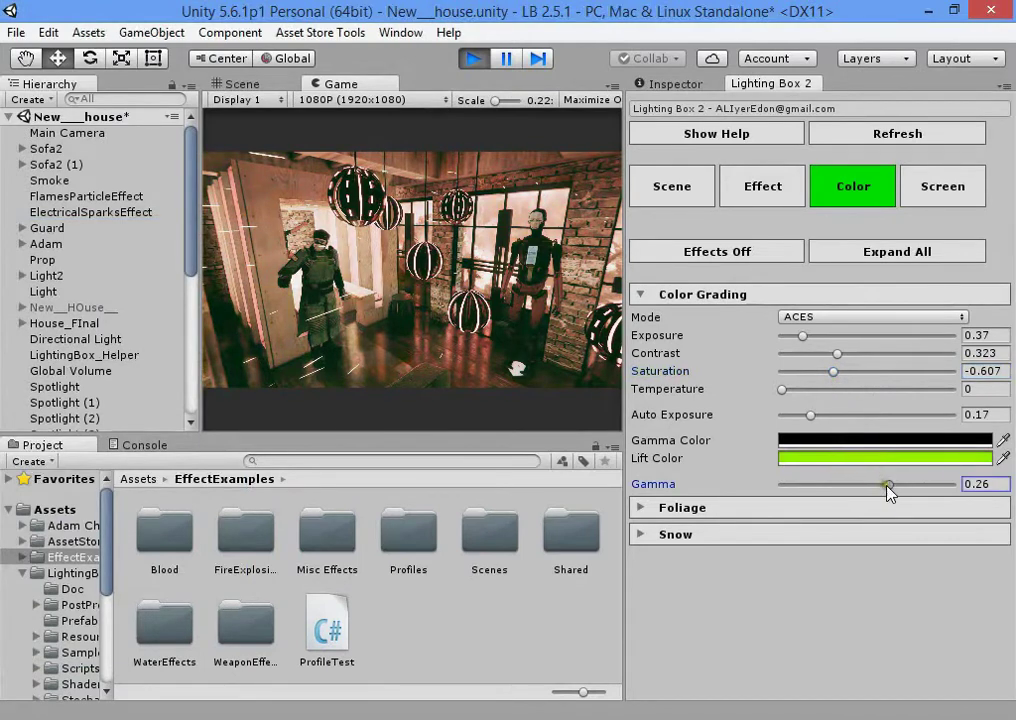
pyautogui.moveTo(887, 487)
pyautogui.mouseDown()
pyautogui.moveTo(852, 487)
pyautogui.moveTo(938, 486)
pyautogui.mouseUp()
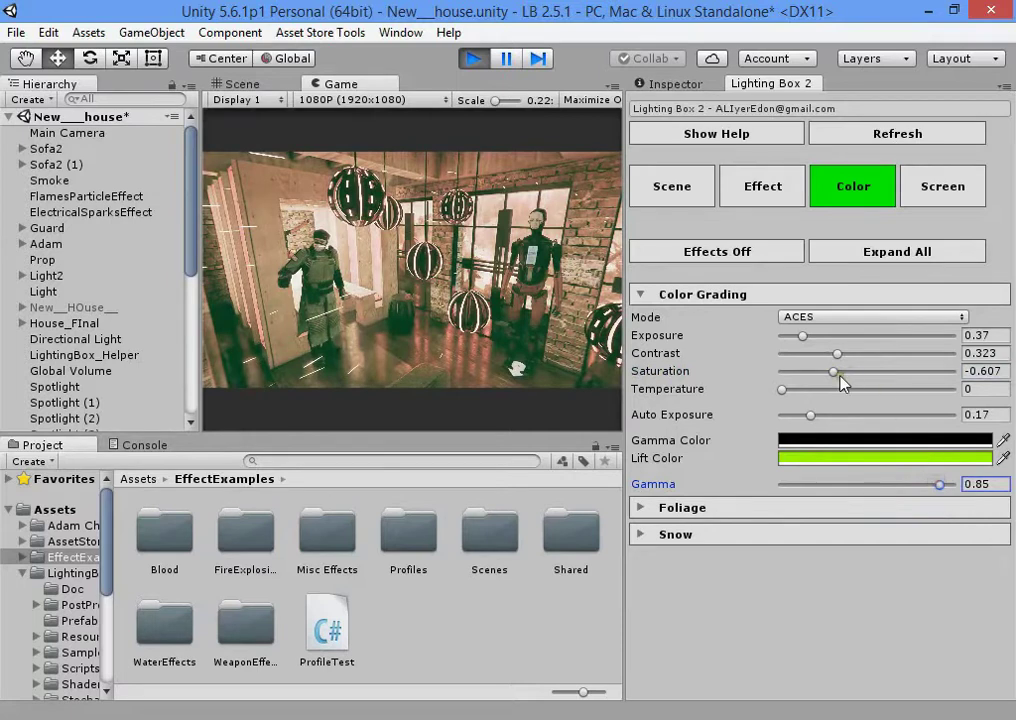
pyautogui.moveTo(840, 378)
pyautogui.mouseDown()
pyautogui.moveTo(891, 377)
pyautogui.moveTo(856, 376)
pyautogui.mouseUp()
pyautogui.write('0')
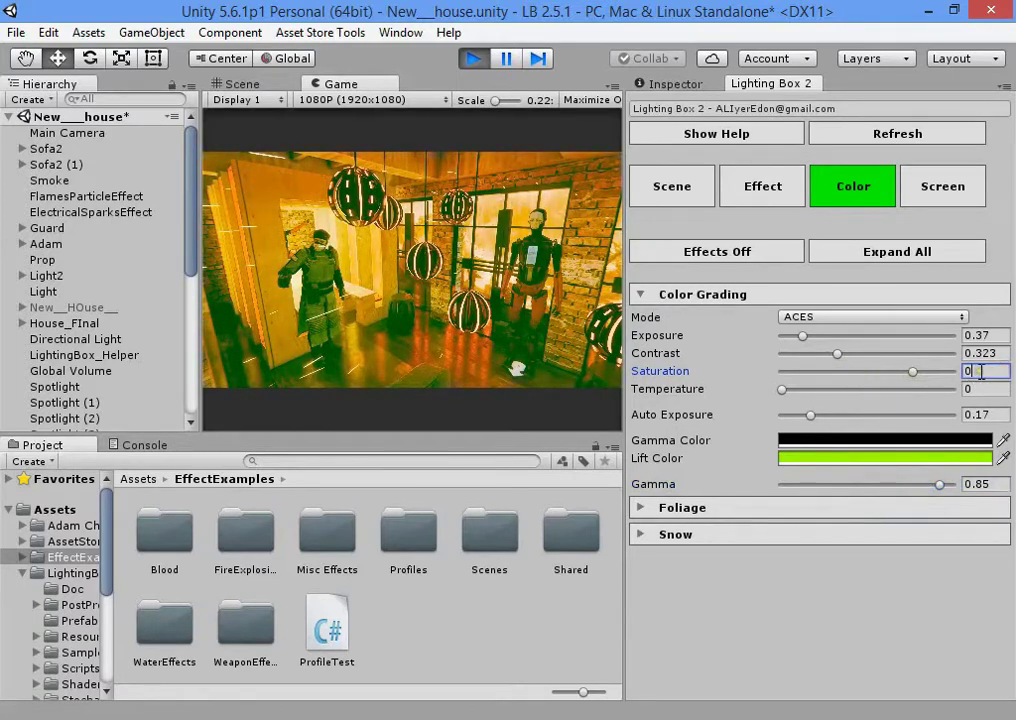
pyautogui.moveTo(914, 372); pyautogui.dragTo(978, 378)
pyautogui.write('0')
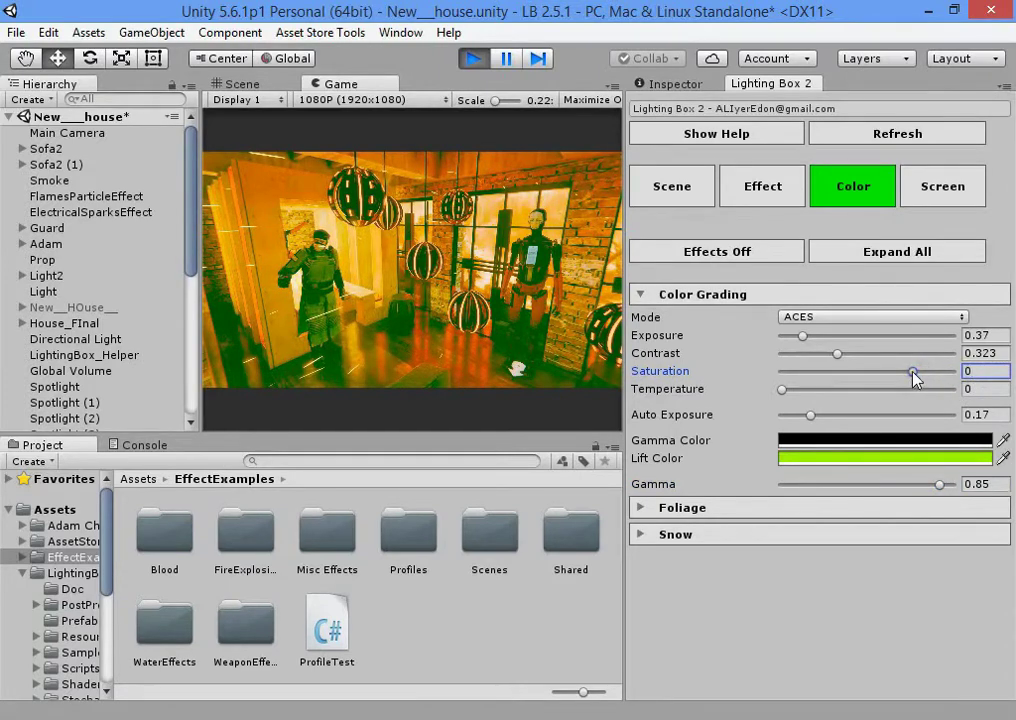
pyautogui.moveTo(914, 377); pyautogui.dragTo(845, 371)
# Make the Lift Color medium blue (235B92) and raise Saturation to -0.121
pyautogui.click(840, 460)
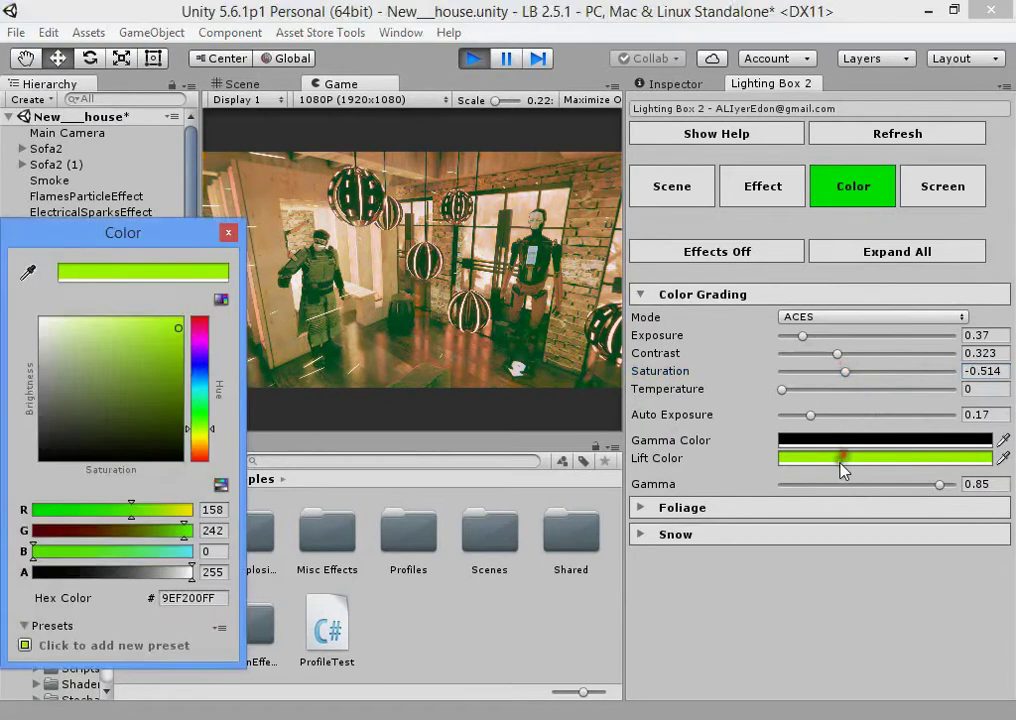
pyautogui.moveTo(160, 390)
pyautogui.mouseDown()
pyautogui.moveTo(141, 399)
pyautogui.moveTo(179, 318)
pyautogui.moveTo(100, 414)
pyautogui.moveTo(136, 381)
pyautogui.moveTo(203, 386)
pyautogui.mouseUp()
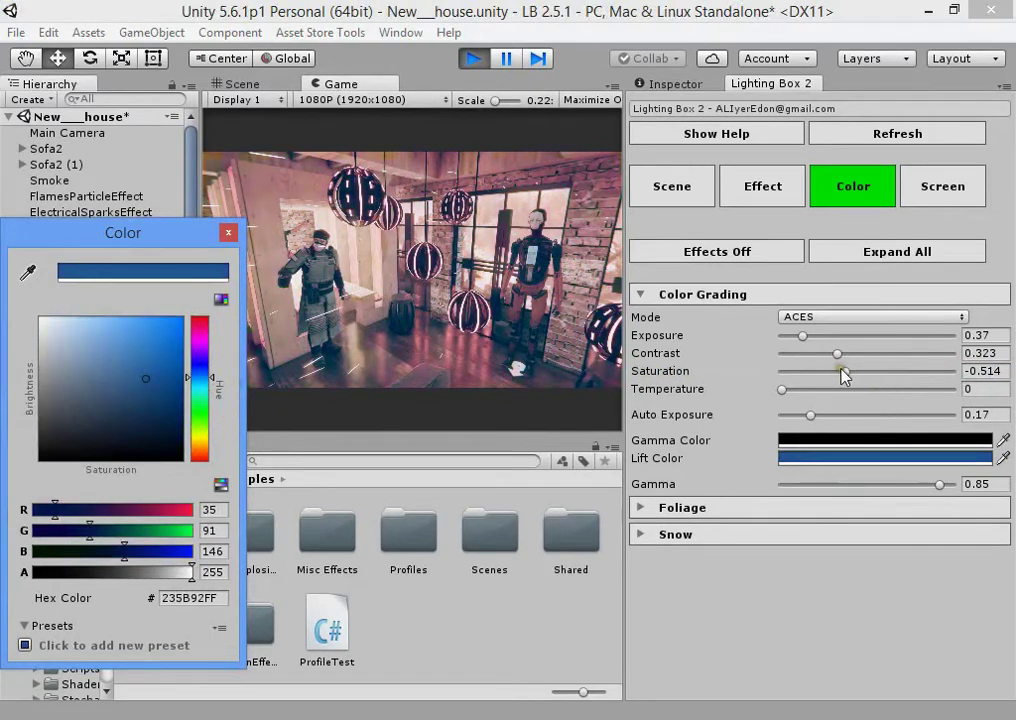
pyautogui.moveTo(843, 372)
pyautogui.mouseDown()
pyautogui.moveTo(913, 373)
pyautogui.moveTo(893, 374)
pyautogui.mouseUp()
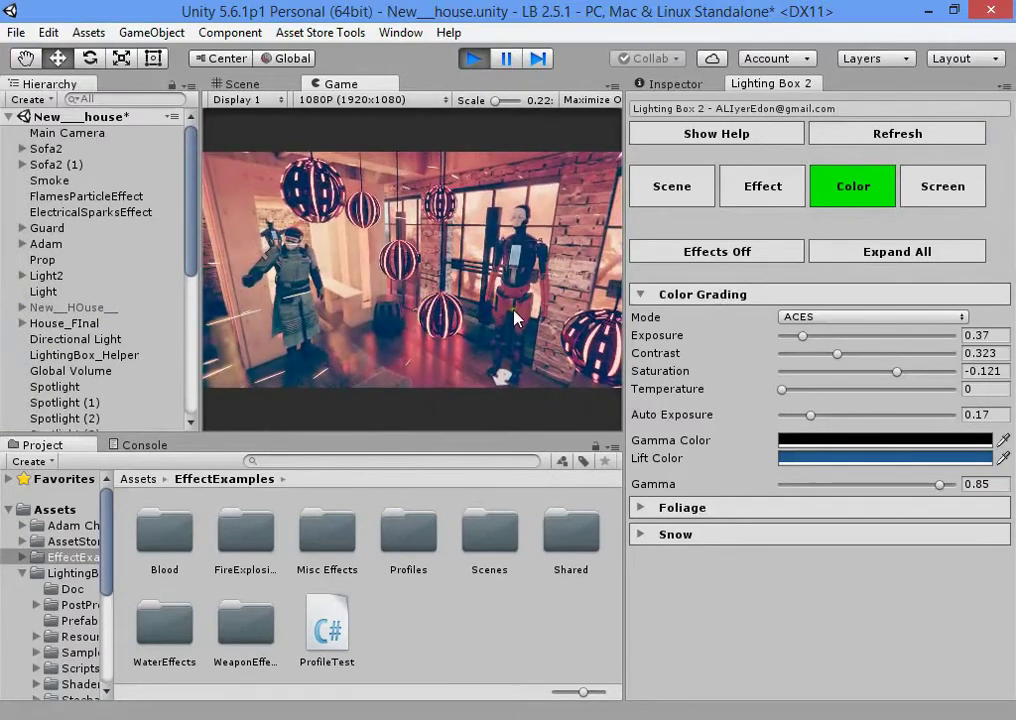
# Dismiss the Gamma Color picker, then tune Contrast to 0.547 and Gamma to 0.98
pyautogui.click(804, 460)
pyautogui.click(743, 372)
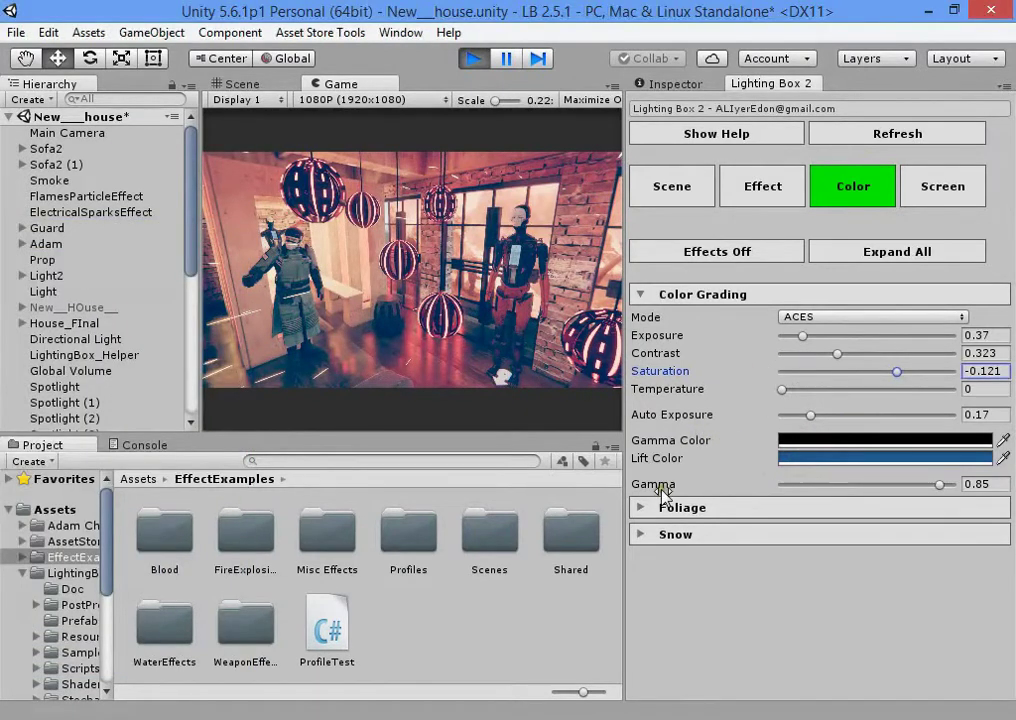
pyautogui.click(662, 483)
pyautogui.click(665, 443)
pyautogui.click(668, 374)
pyautogui.moveTo(835, 356)
pyautogui.mouseDown()
pyautogui.moveTo(924, 355)
pyautogui.moveTo(884, 356)
pyautogui.moveTo(988, 385)
pyautogui.moveTo(835, 381)
pyautogui.moveTo(887, 379)
pyautogui.moveTo(878, 392)
pyautogui.moveTo(854, 389)
pyautogui.mouseUp()
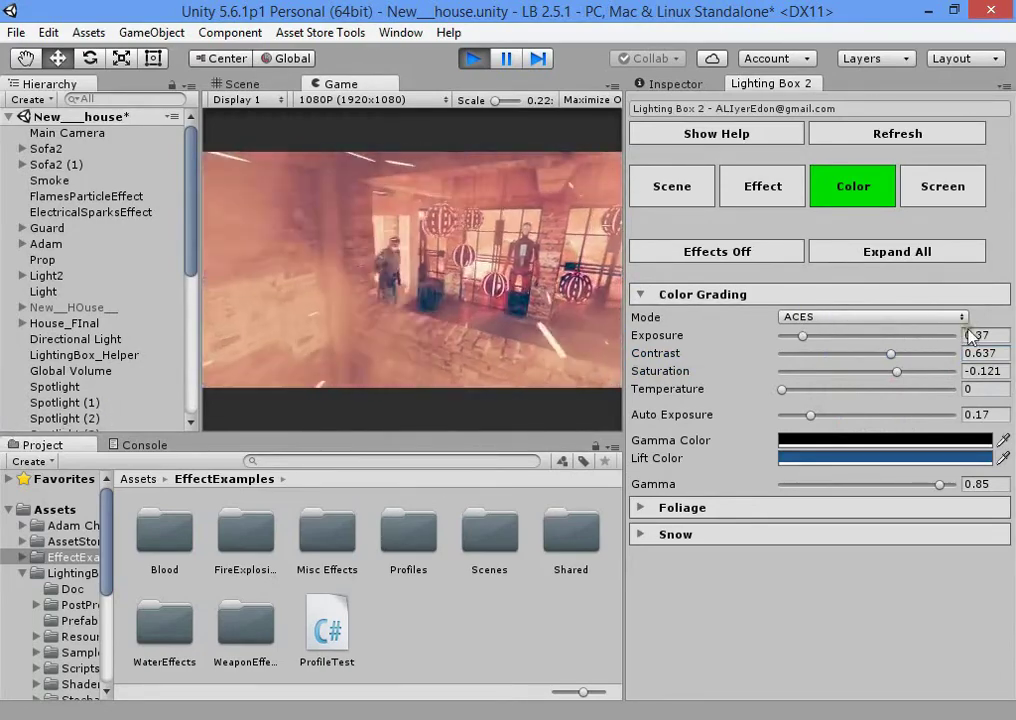
pyautogui.moveTo(866, 354); pyautogui.dragTo(497, 335)
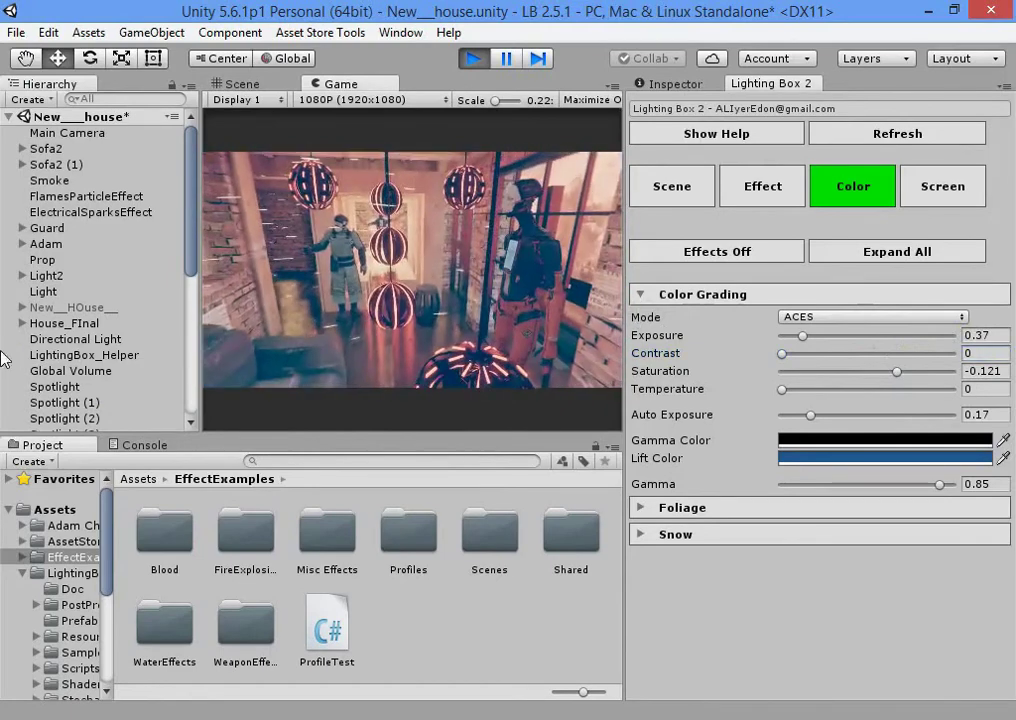
pyautogui.moveTo(940, 485)
pyautogui.mouseDown()
pyautogui.moveTo(896, 484)
pyautogui.moveTo(953, 488)
pyautogui.mouseUp()
pyautogui.moveTo(819, 353); pyautogui.dragTo(877, 355)
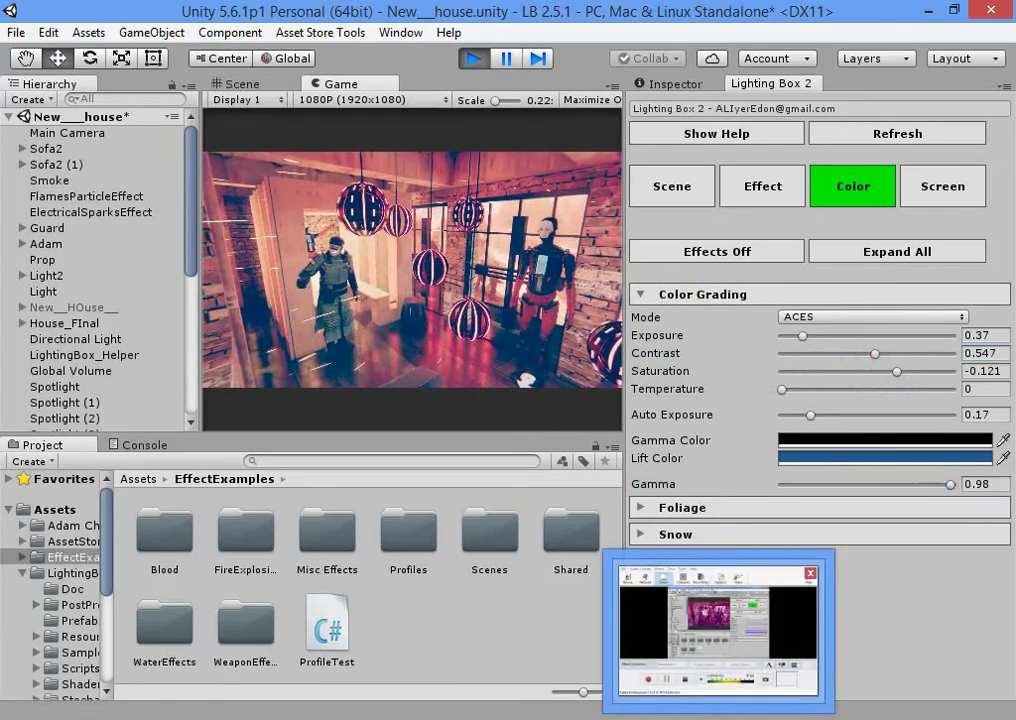
pyautogui.click(724, 630)
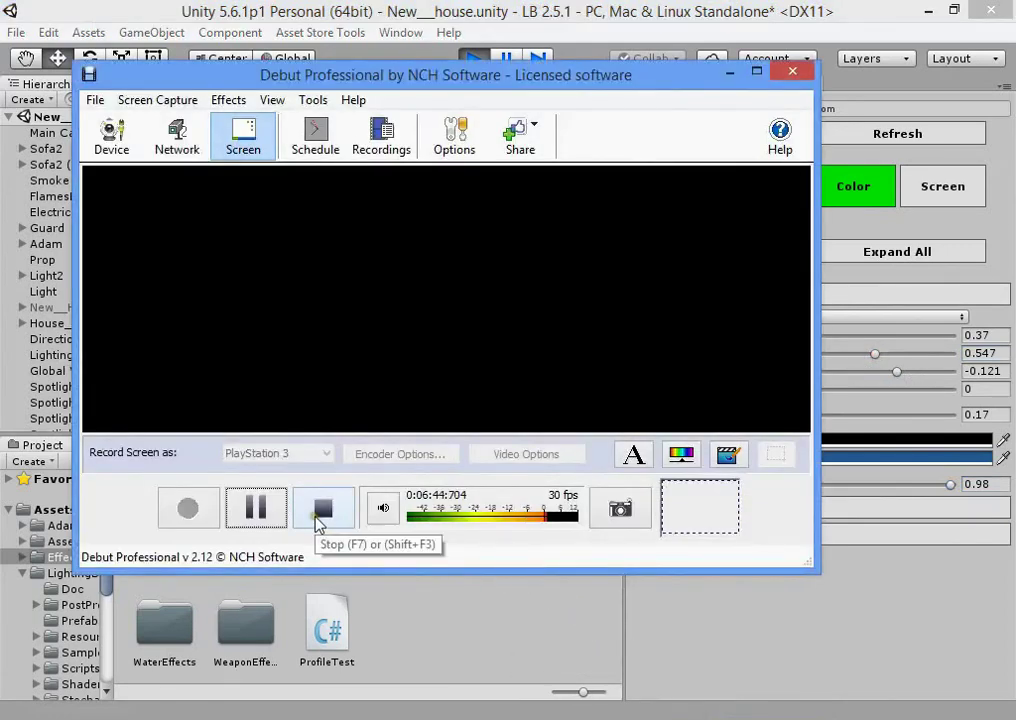